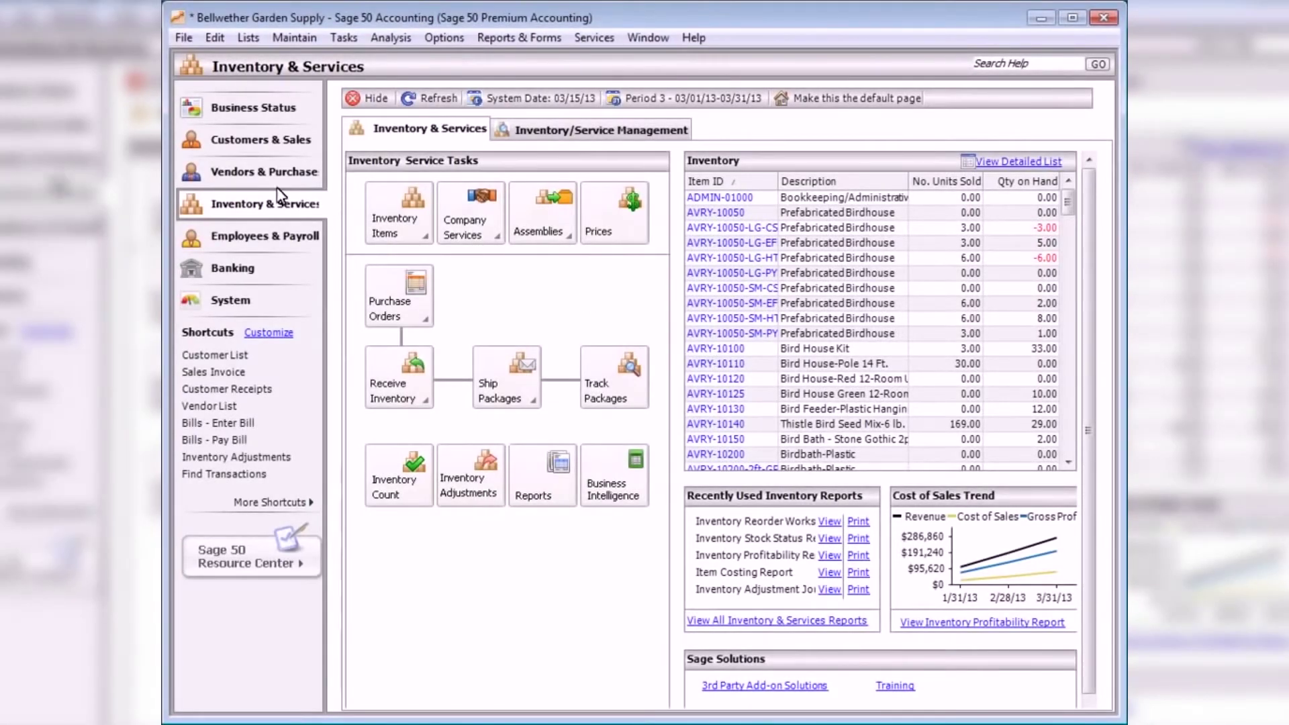
Switch to the Customers & Sales page listing Bellwether Garden Supply's customers and balances.
{"action": "left_click", "coordinate": [268, 141]}
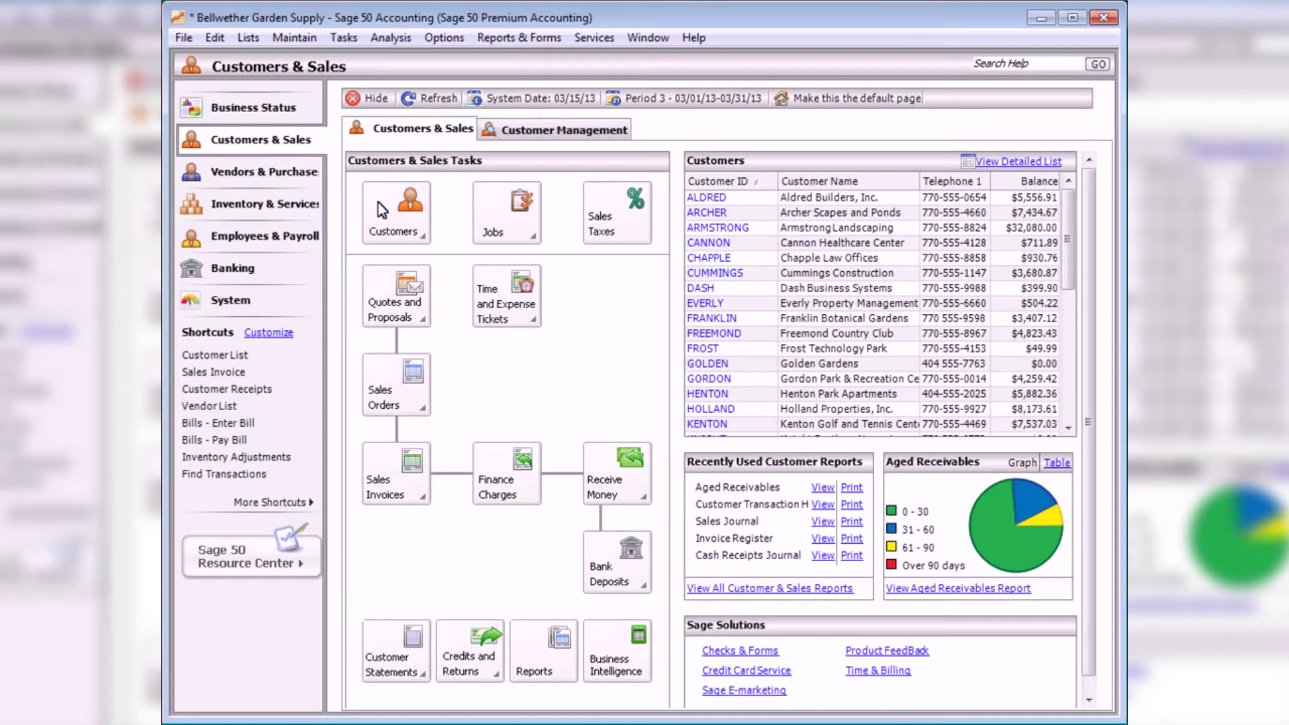
Load the saved FRANKLIN quote for 10 bags of Thistle Bird Seed Mix, totalling 213.89.
{"action": "left_click", "coordinate": [394, 288]}
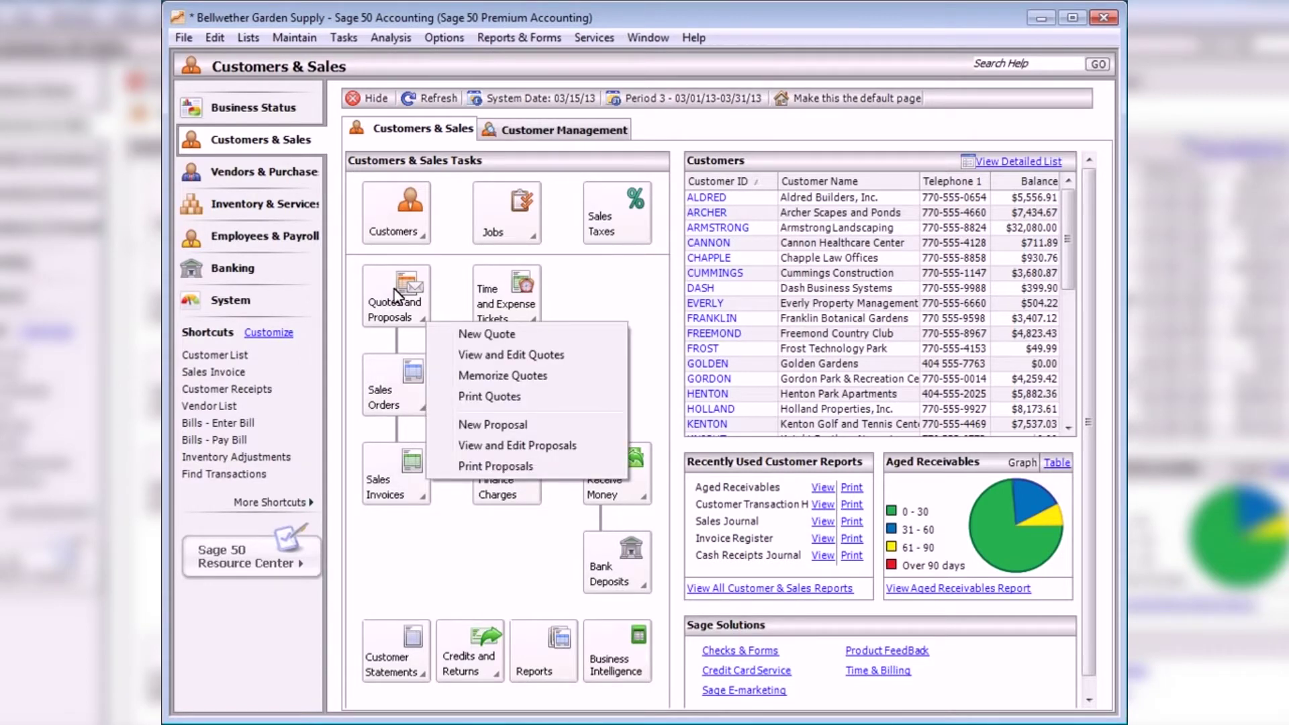
{"action": "left_click", "coordinate": [513, 335]}
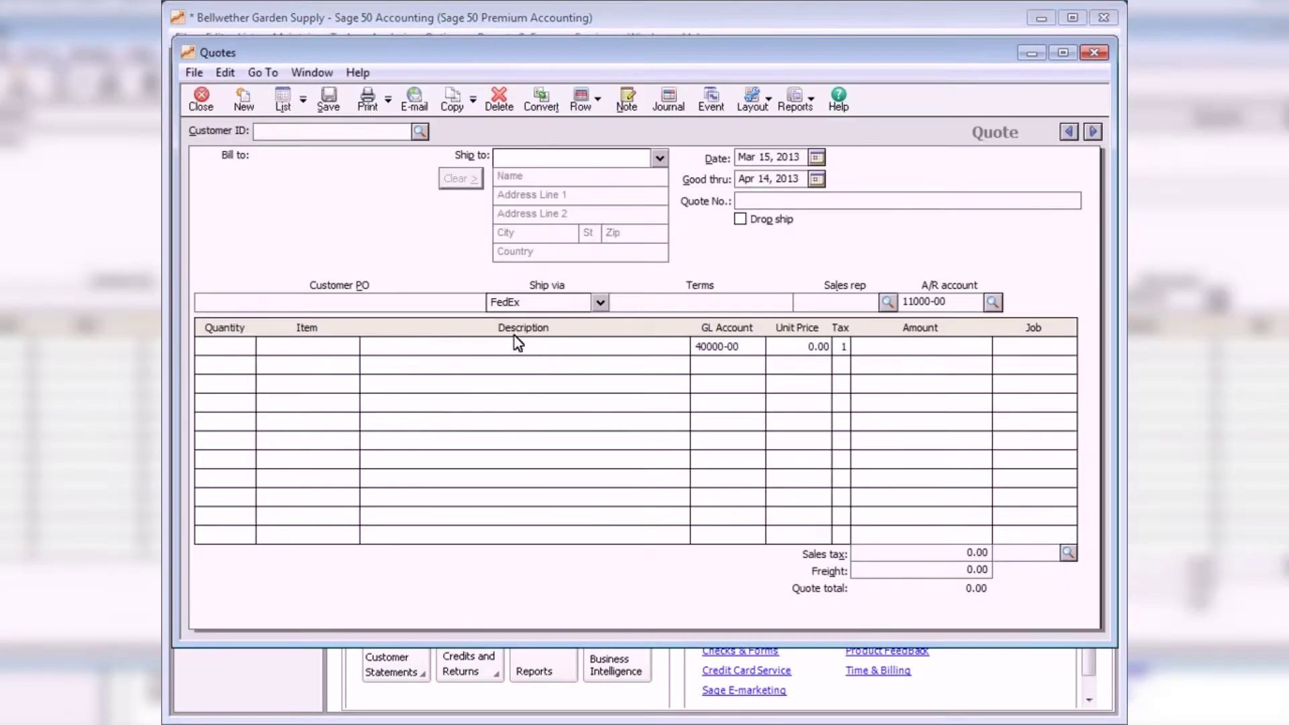
{"action": "left_click", "coordinate": [1069, 132]}
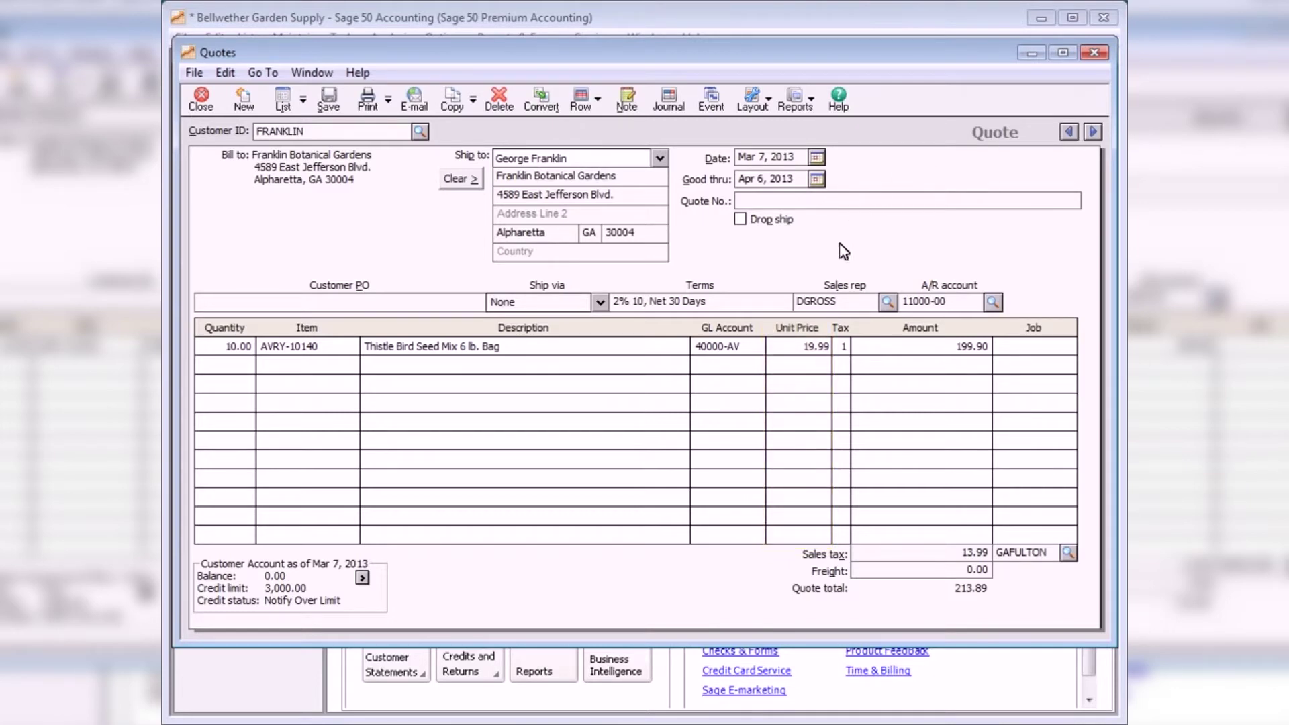
Reprice the seed mix at the 17.99 Discount level for a 192.49 total, then start converting the quote.
{"action": "left_click", "coordinate": [824, 348]}
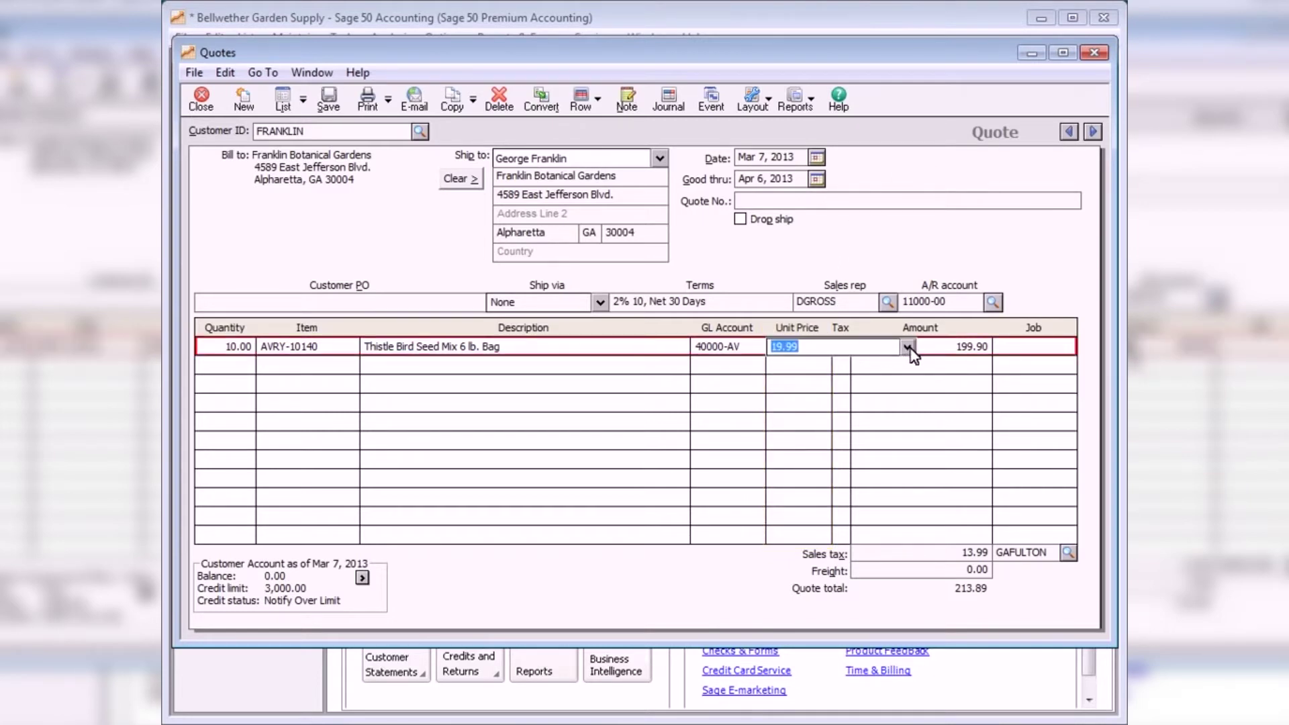
{"action": "left_click", "coordinate": [908, 347]}
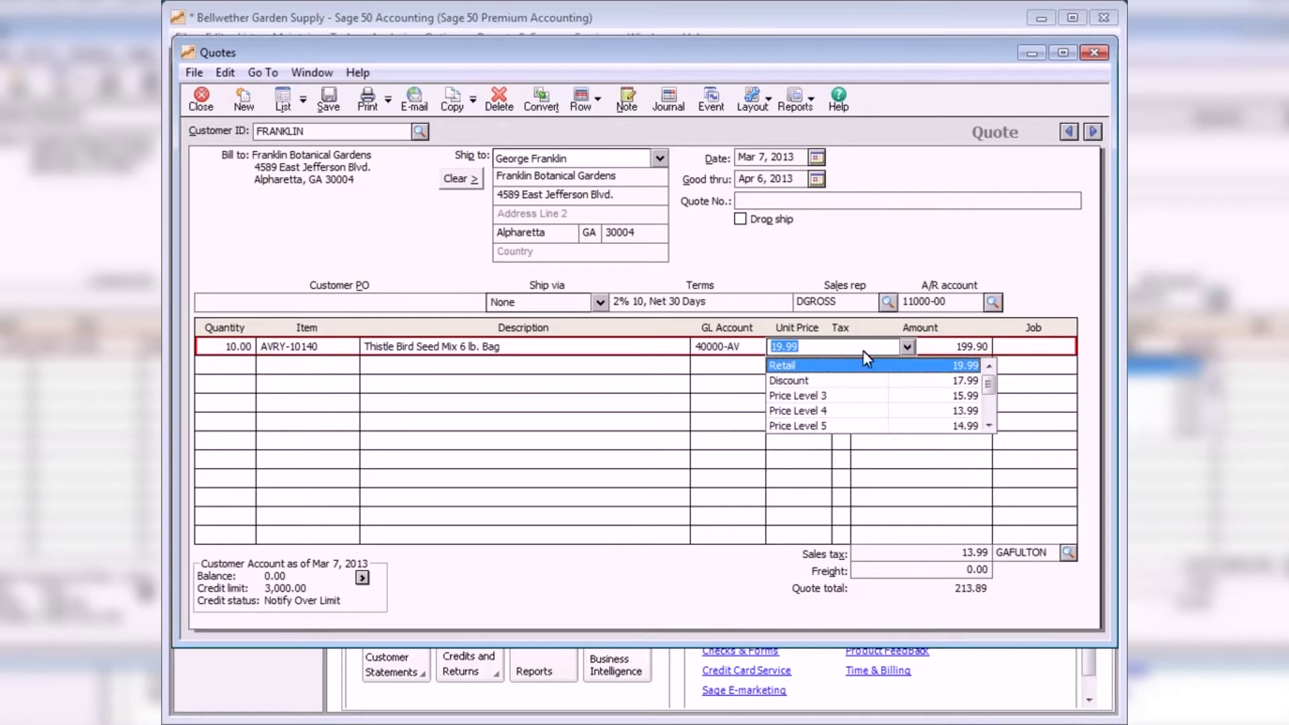
{"action": "left_click", "coordinate": [823, 381]}
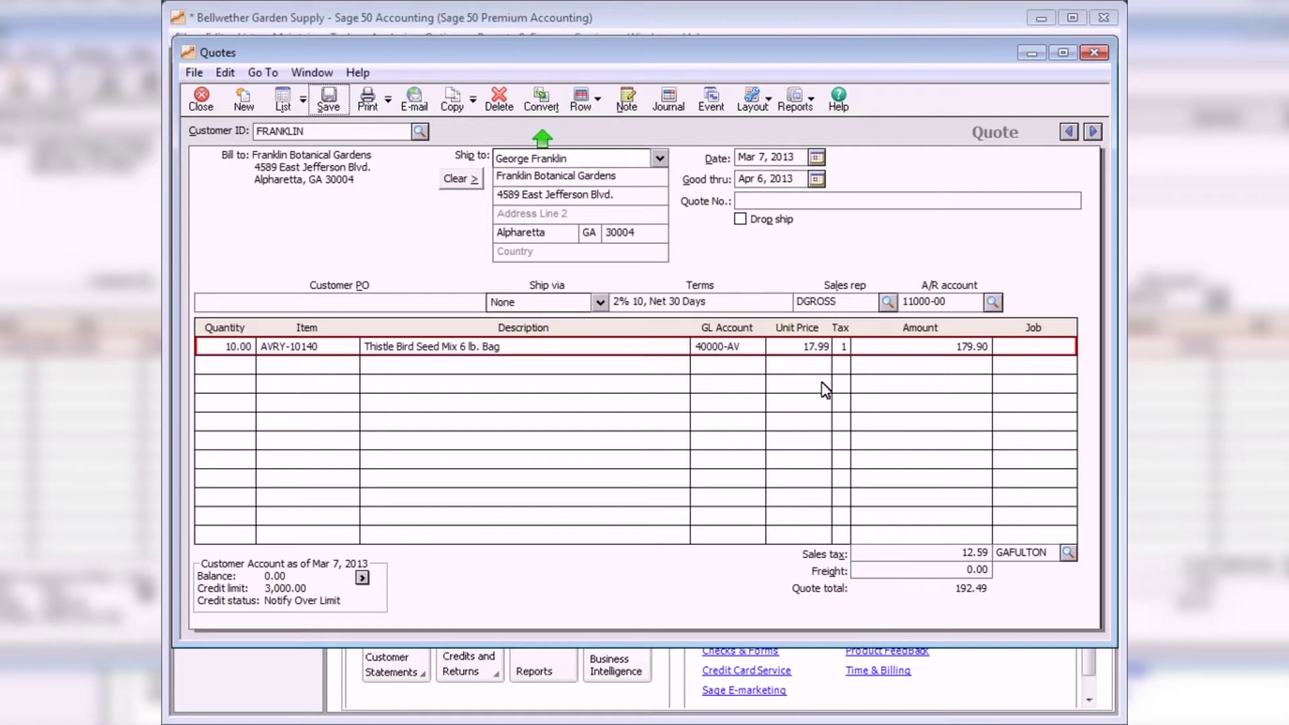
{"action": "left_click", "coordinate": [541, 101]}
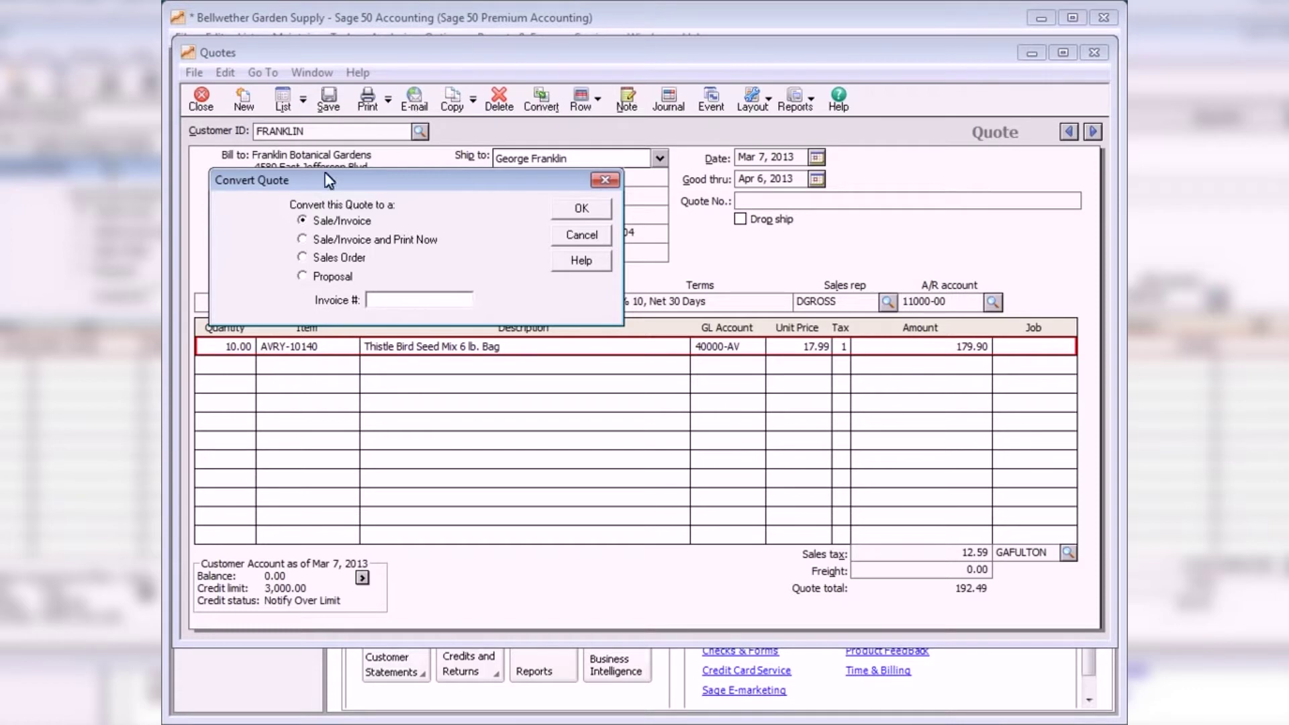
Convert the FRANKLIN quote to sales order 10354 and close the Quotes window.
{"action": "left_click", "coordinate": [303, 259]}
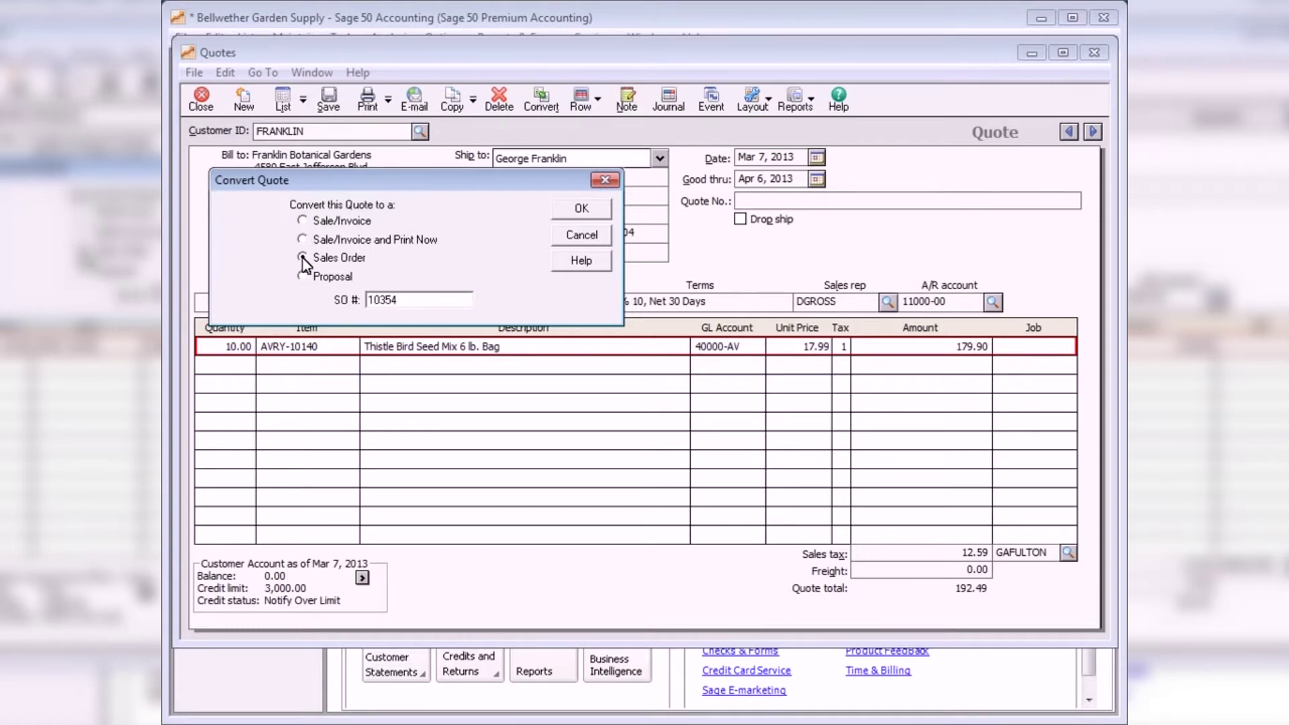
{"action": "left_click", "coordinate": [581, 210]}
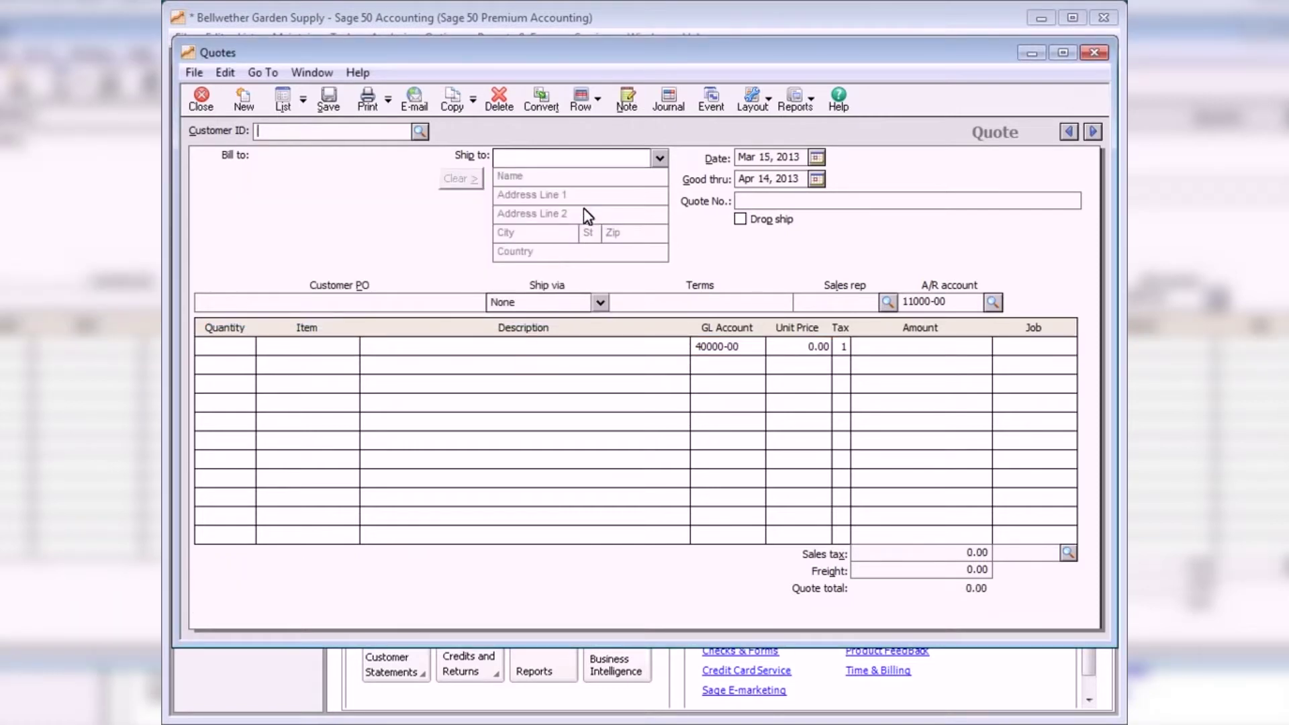
{"action": "left_click", "coordinate": [202, 100]}
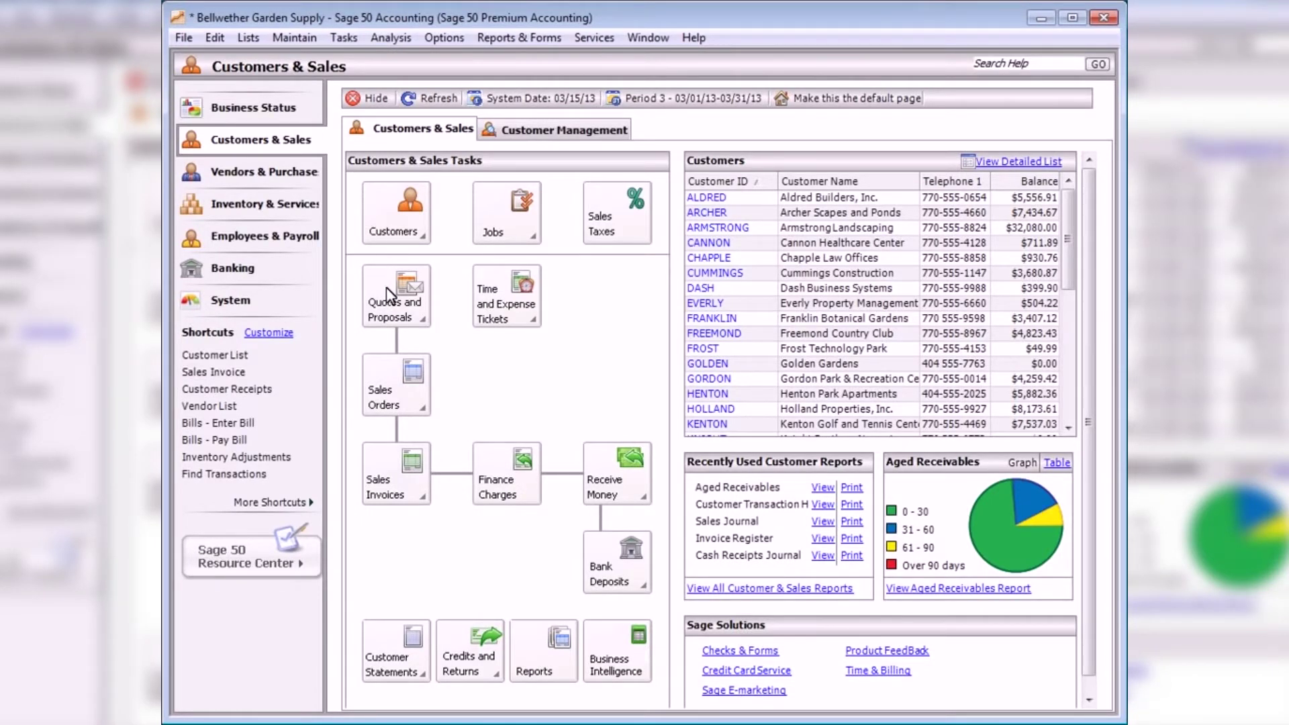
{"action": "left_click", "coordinate": [396, 393]}
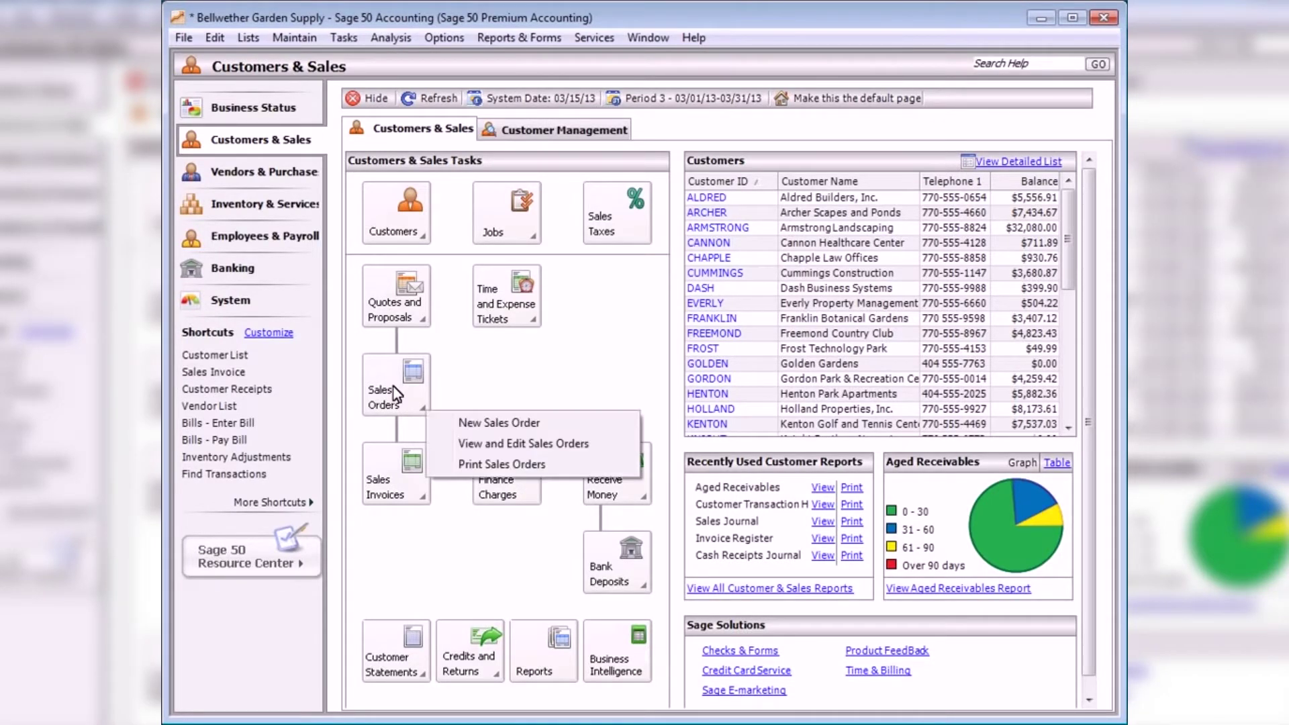
{"action": "left_click", "coordinate": [525, 423]}
{"action": "left_click", "coordinate": [1068, 140]}
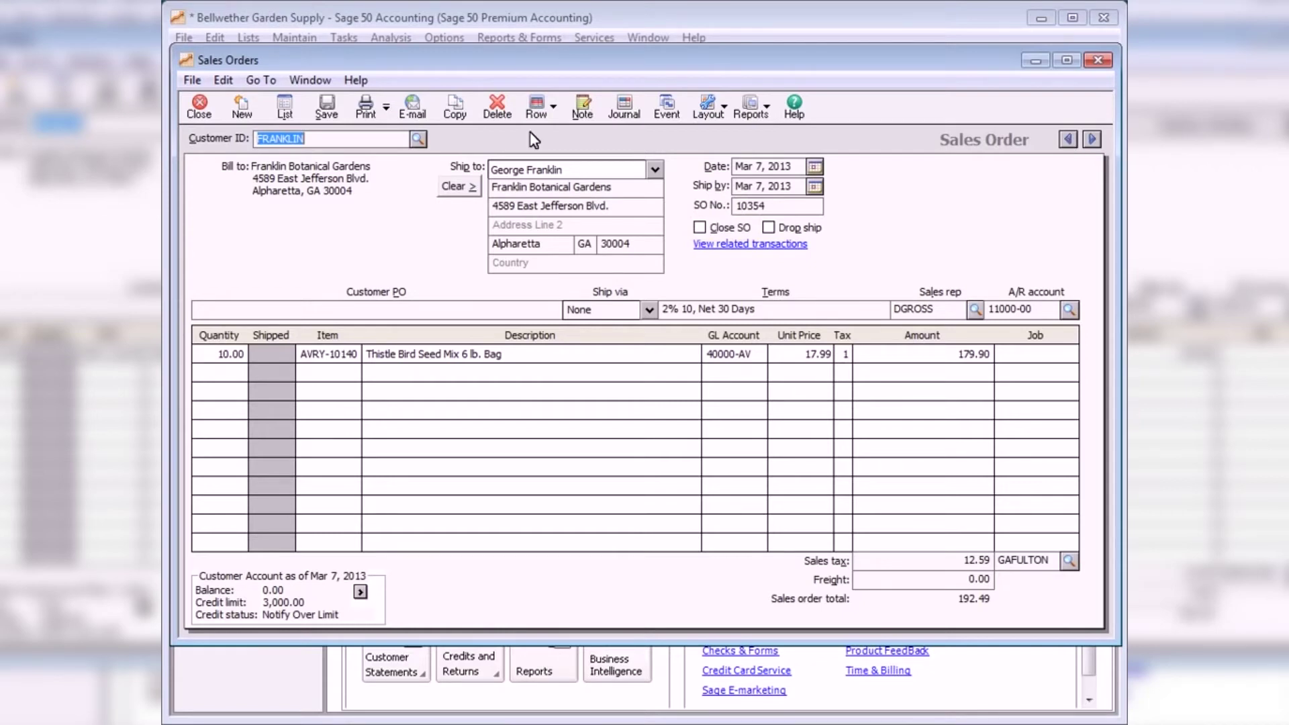
{"action": "left_click", "coordinate": [203, 108]}
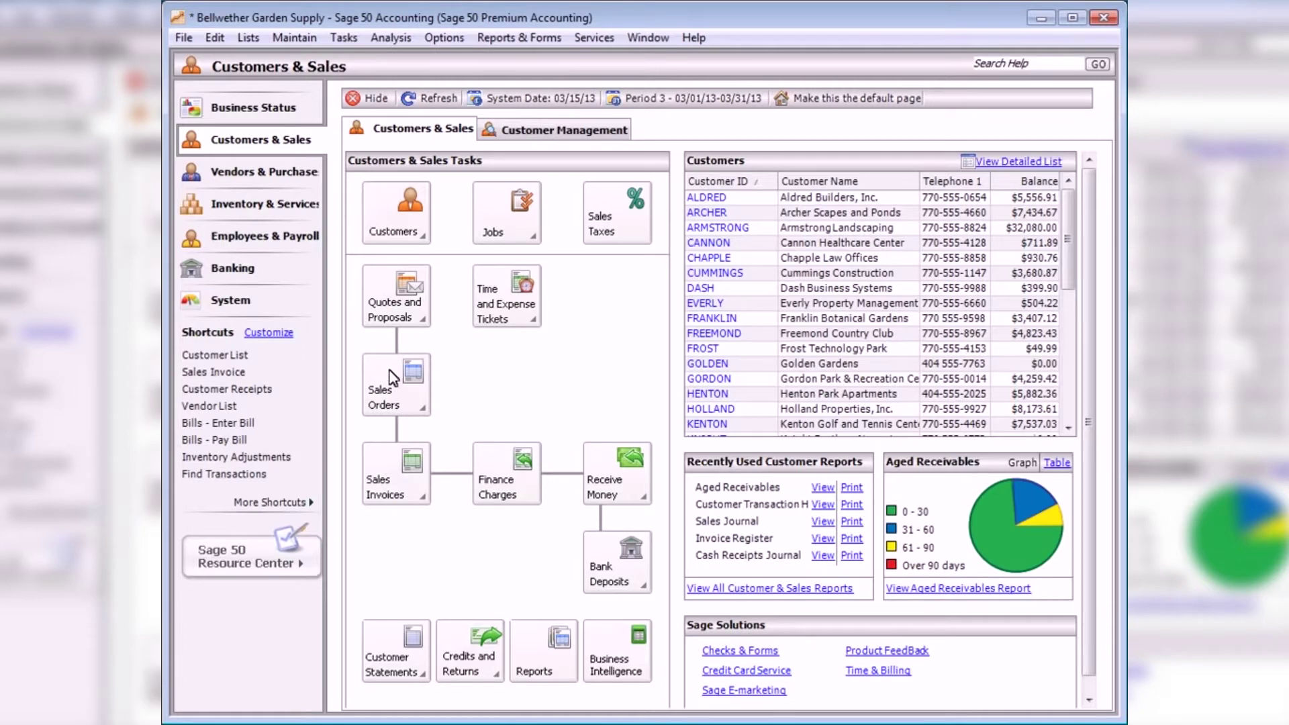
Start a new sales invoice and select customer ARCHER from the Customer ID lookup.
{"action": "left_click", "coordinate": [395, 470]}
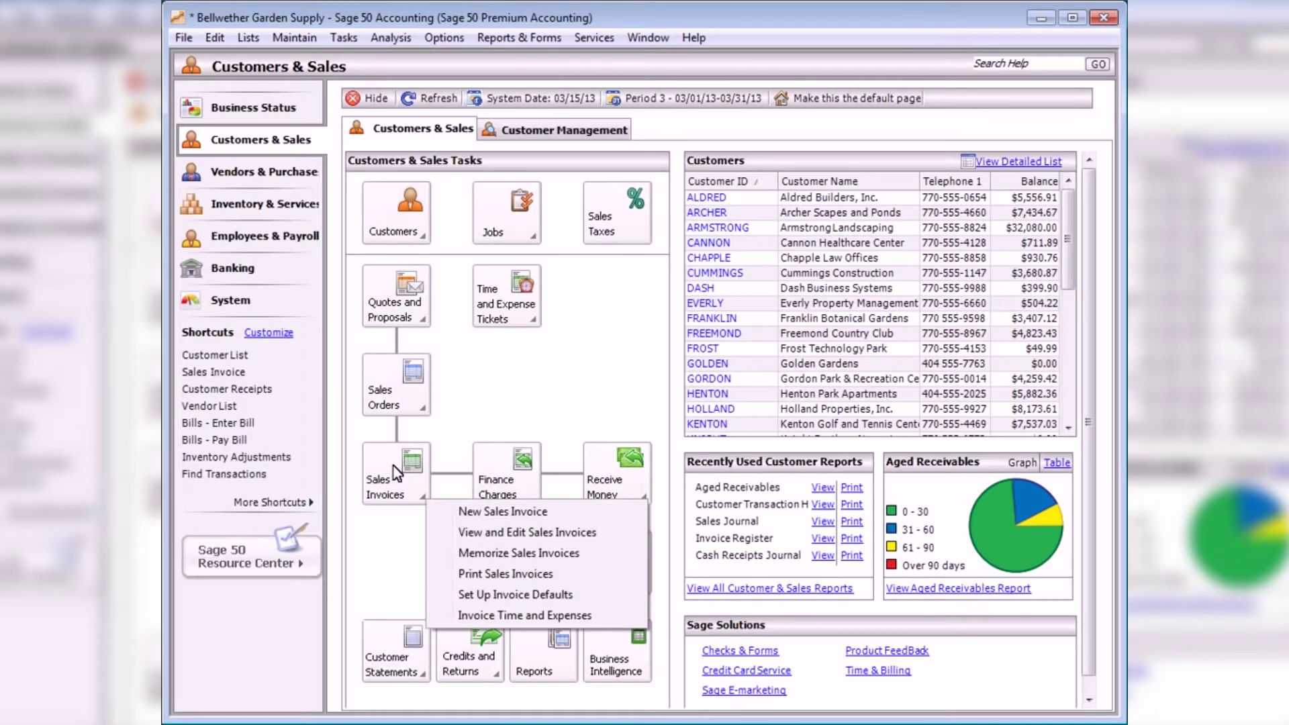
{"action": "left_click", "coordinate": [503, 512]}
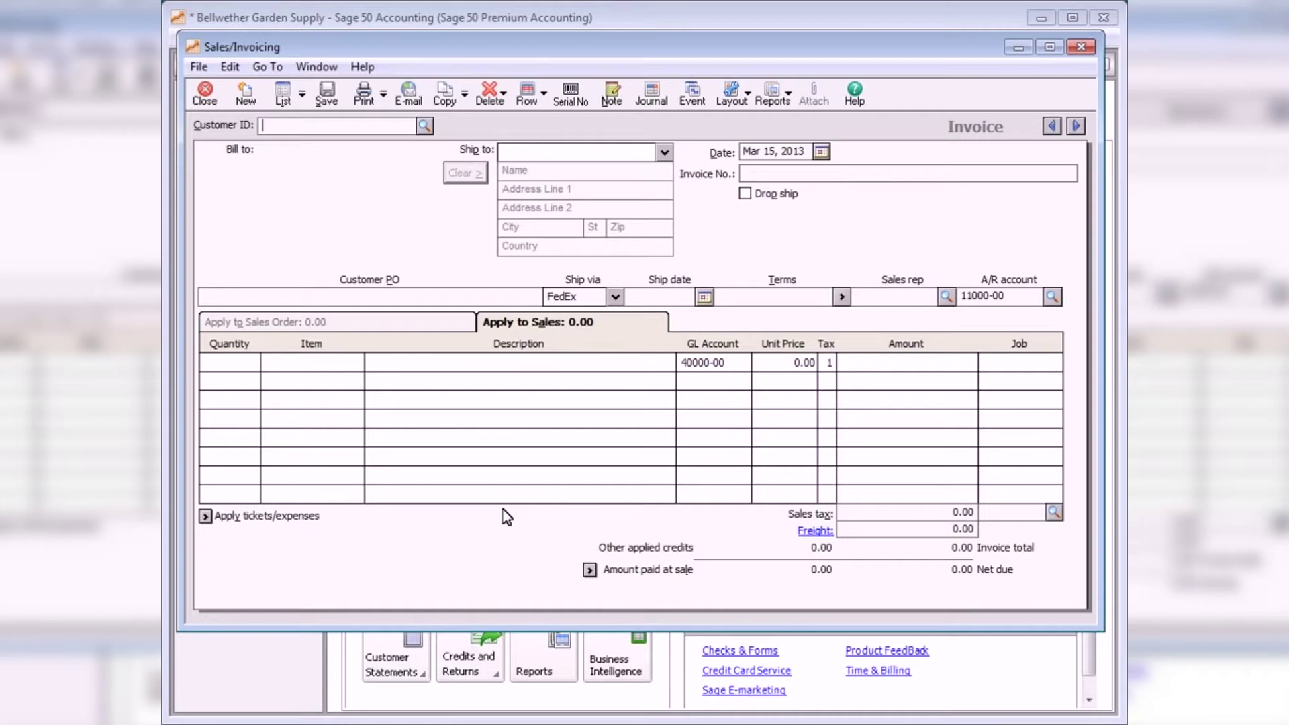
{"action": "left_click", "coordinate": [425, 125]}
{"action": "key", "text": "Down"}
{"action": "key", "text": "Return"}
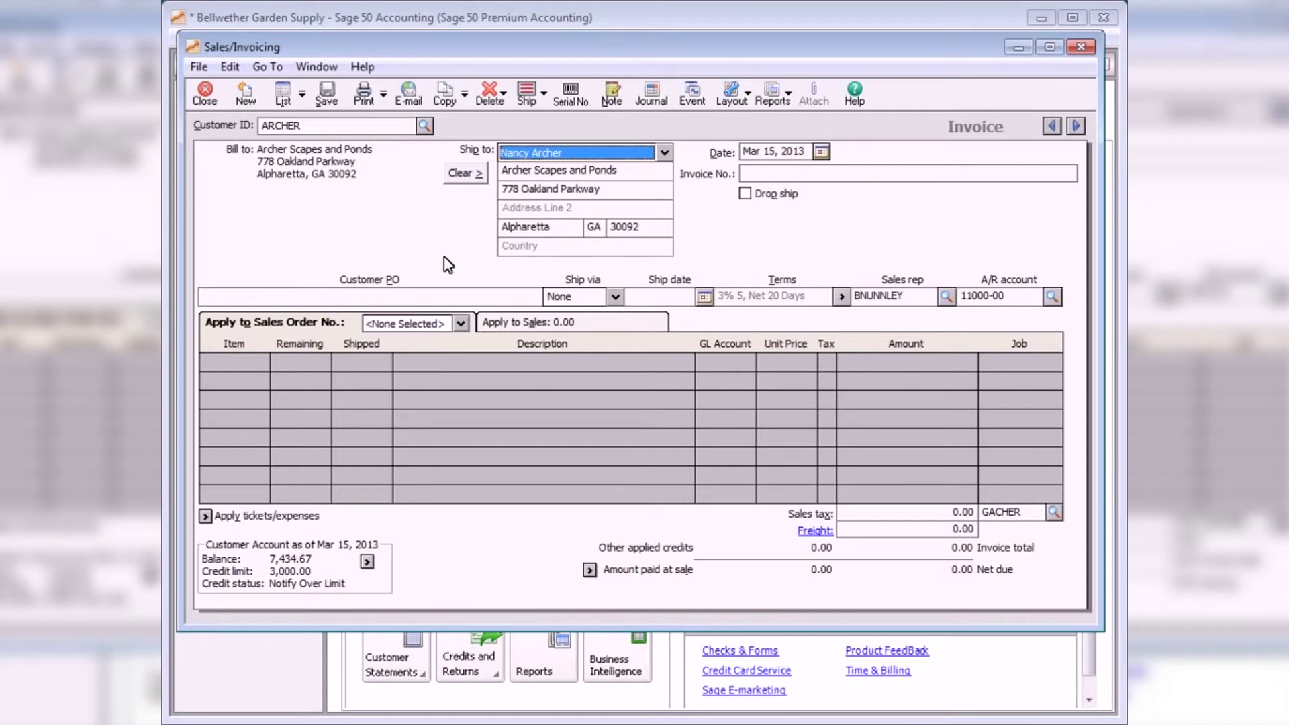
Apply sales order 10348 and ship all eight birdhouse lines for a 5,935.15 total.
{"action": "left_click", "coordinate": [461, 323]}
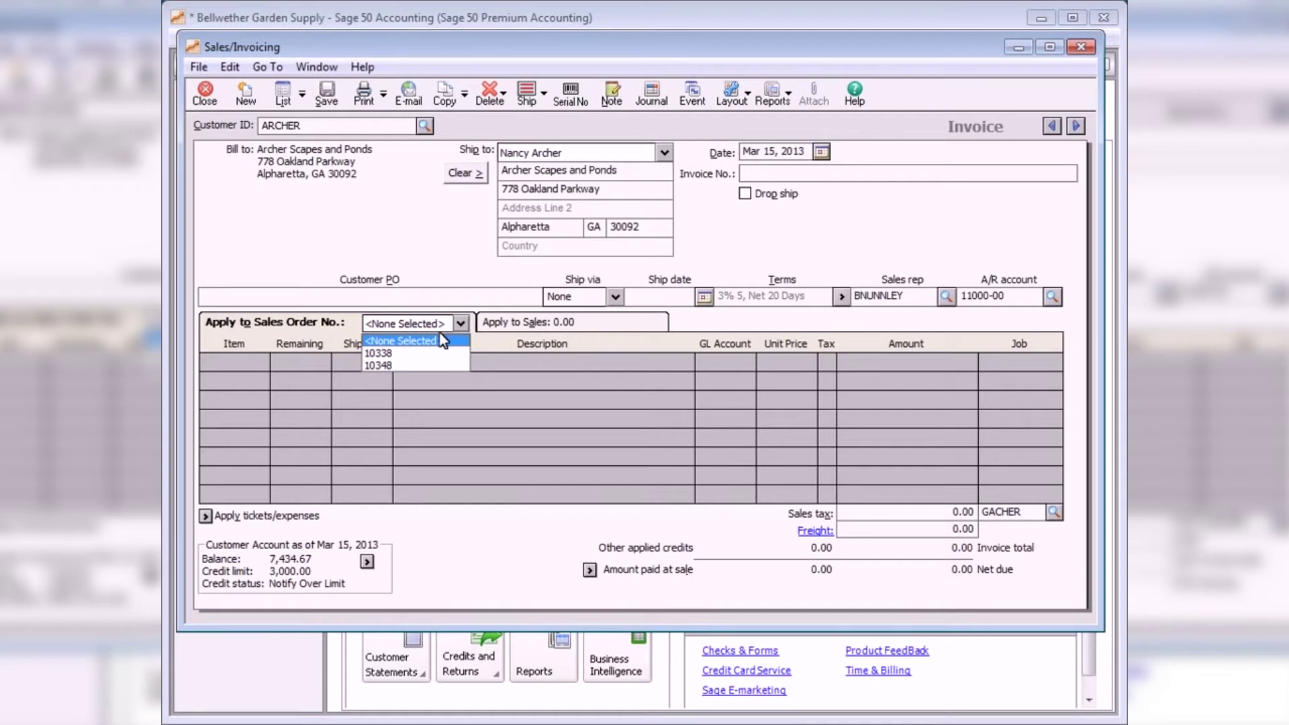
{"action": "left_click", "coordinate": [433, 362]}
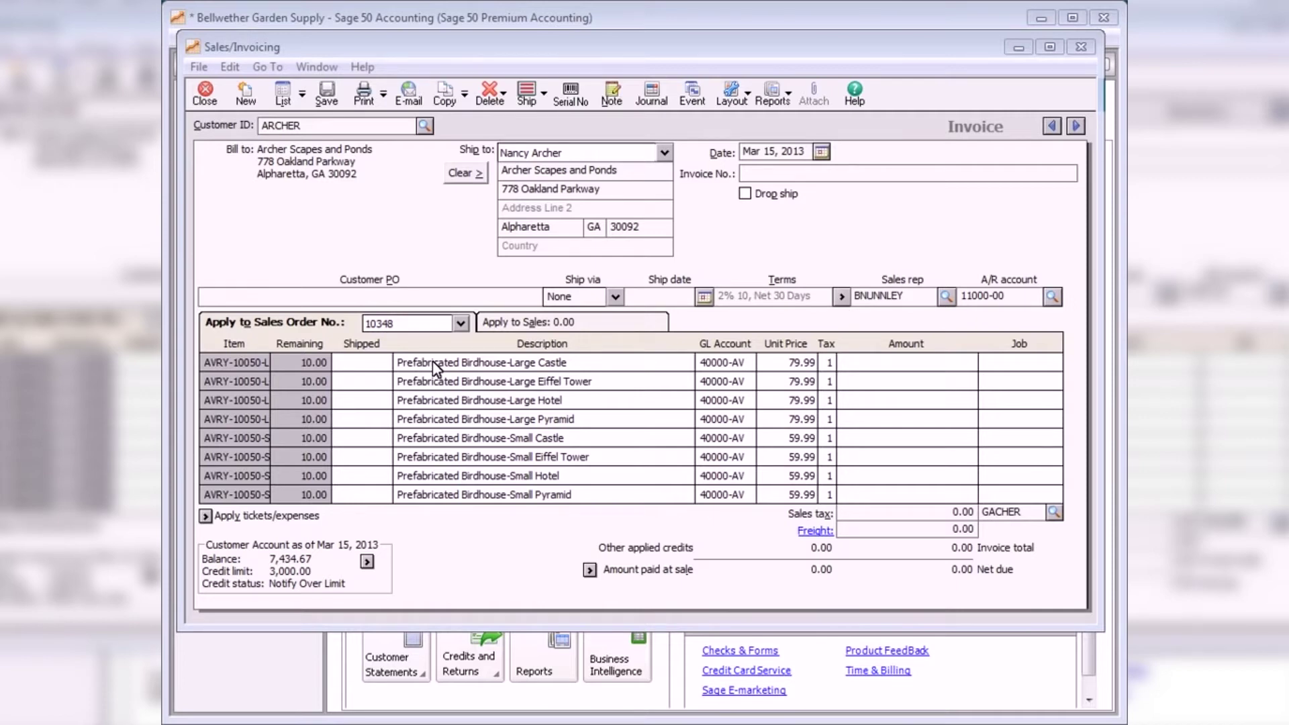
{"action": "left_click", "coordinate": [530, 96]}
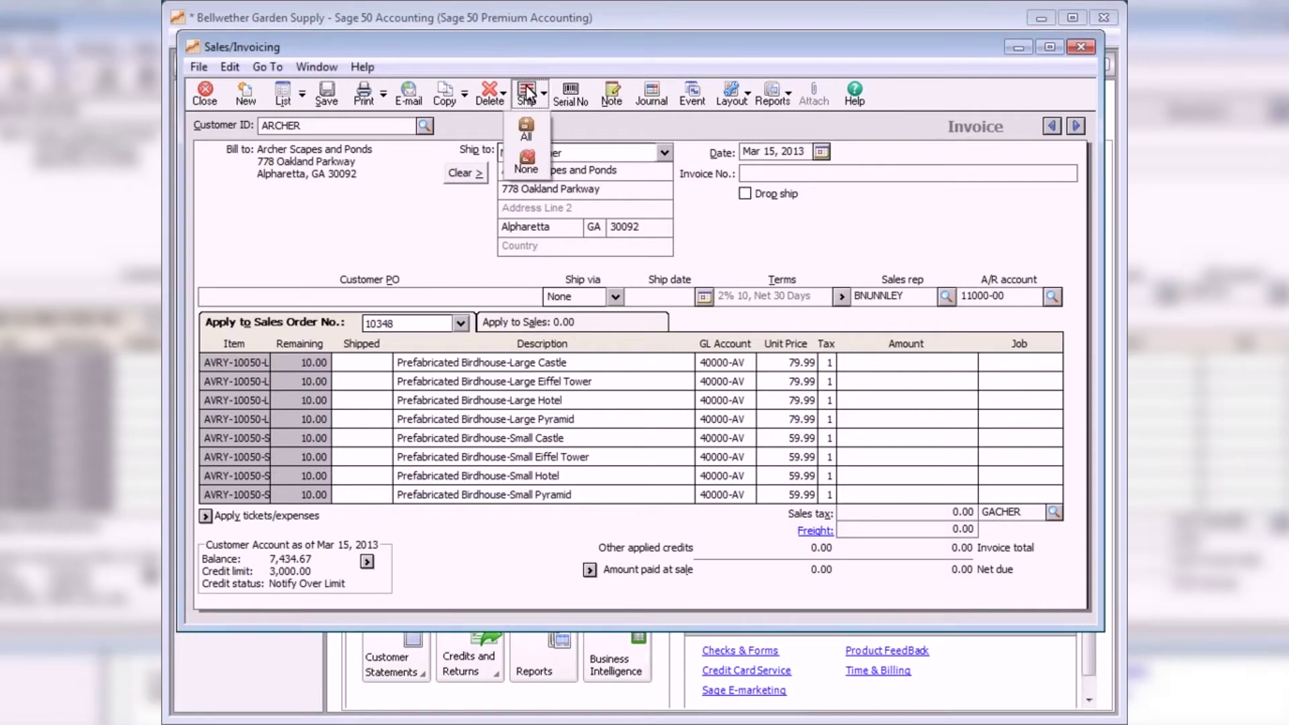
{"action": "left_click", "coordinate": [527, 131]}
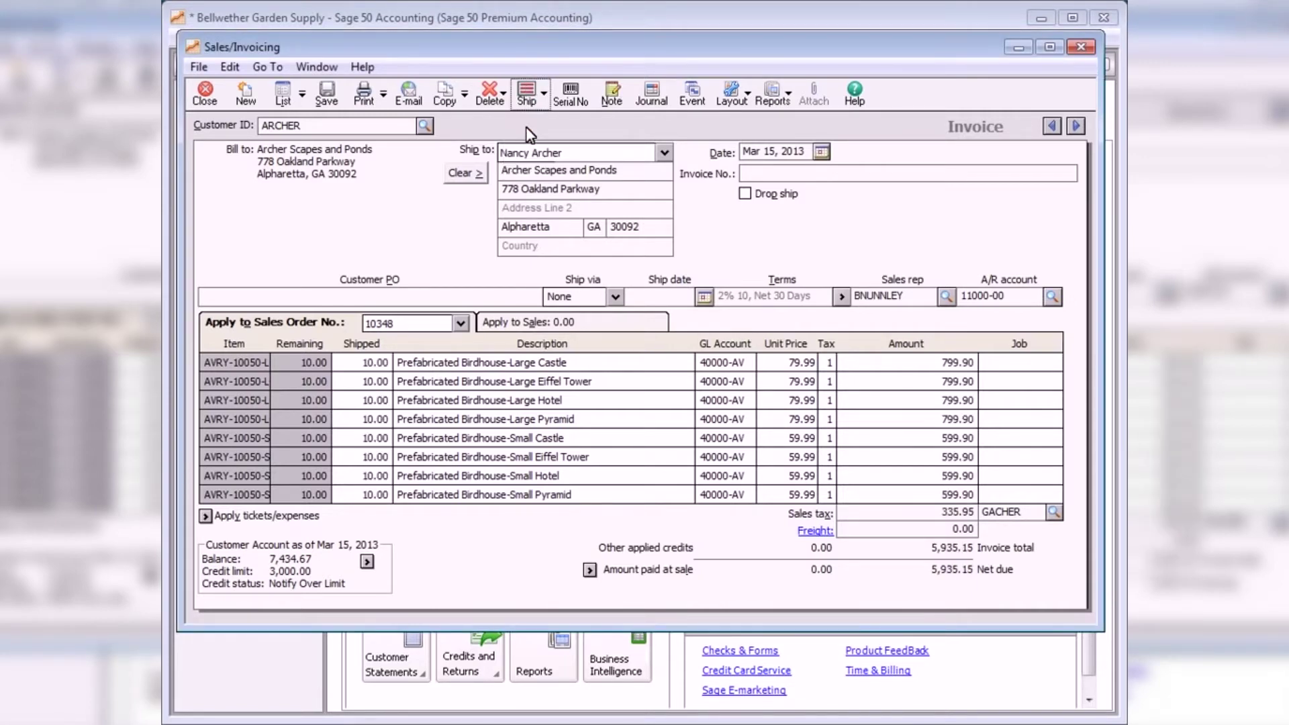
Save the ARCHER invoice, invoice GOLDEN for one leaf blower/vacuum (160.49), and close invoicing.
{"action": "left_click", "coordinate": [328, 94]}
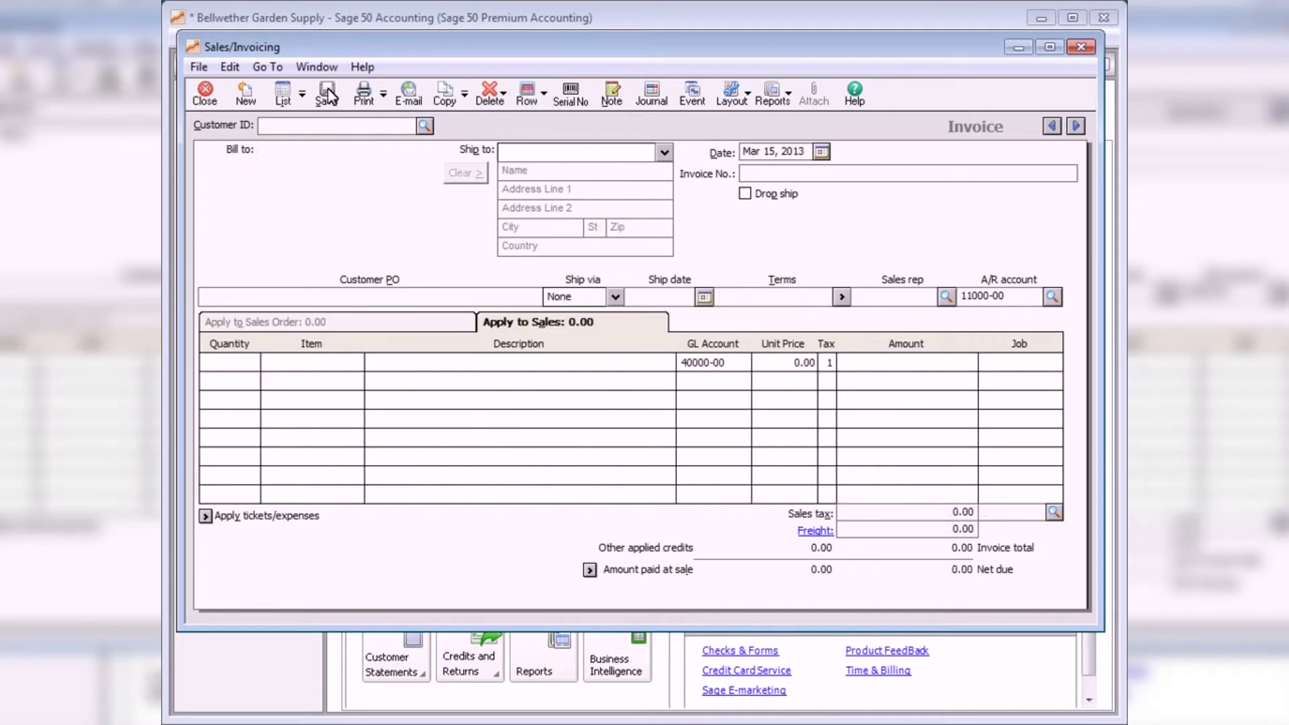
{"action": "left_click", "coordinate": [424, 127]}
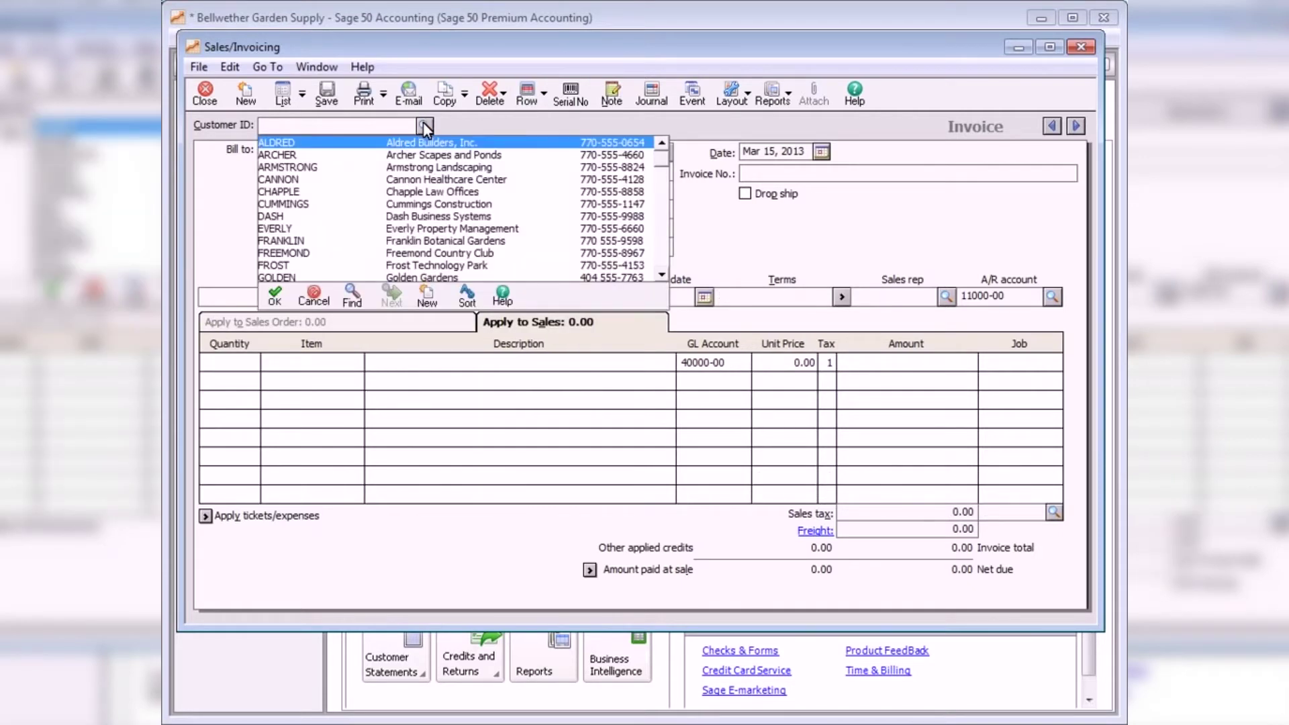
{"action": "double_click", "coordinate": [324, 278]}
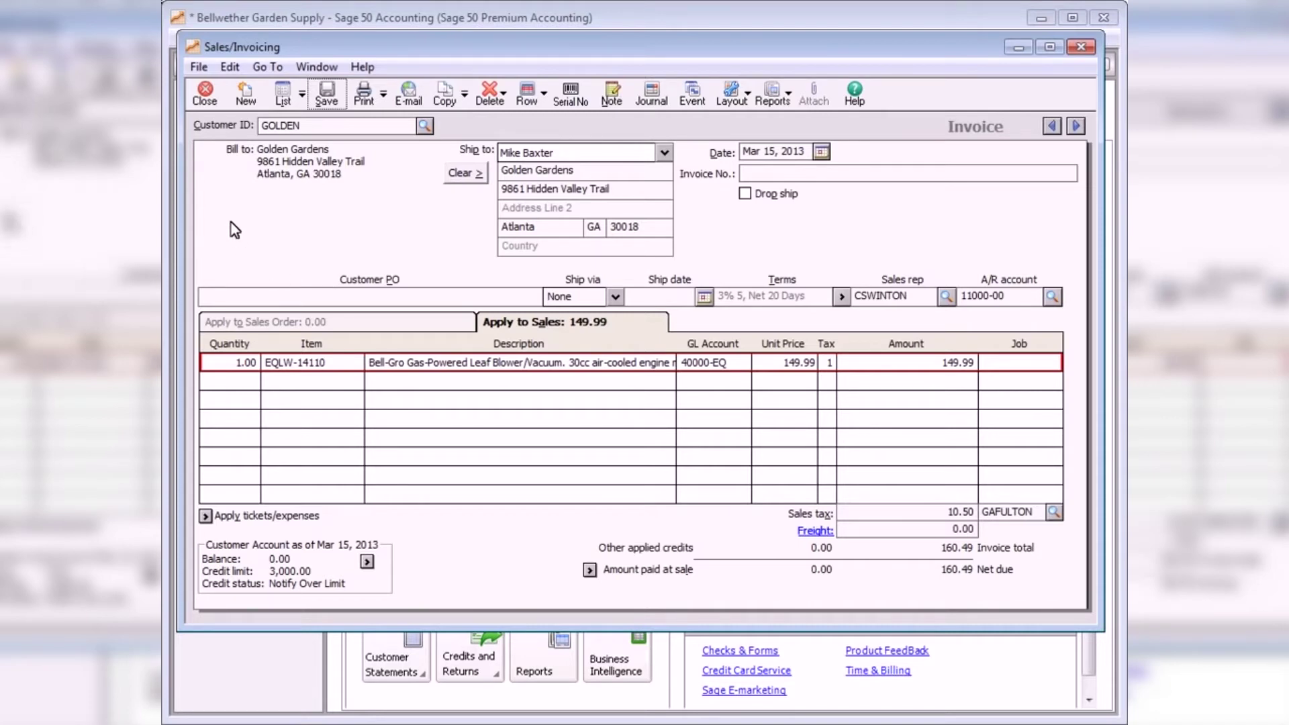
{"action": "left_click", "coordinate": [206, 92]}
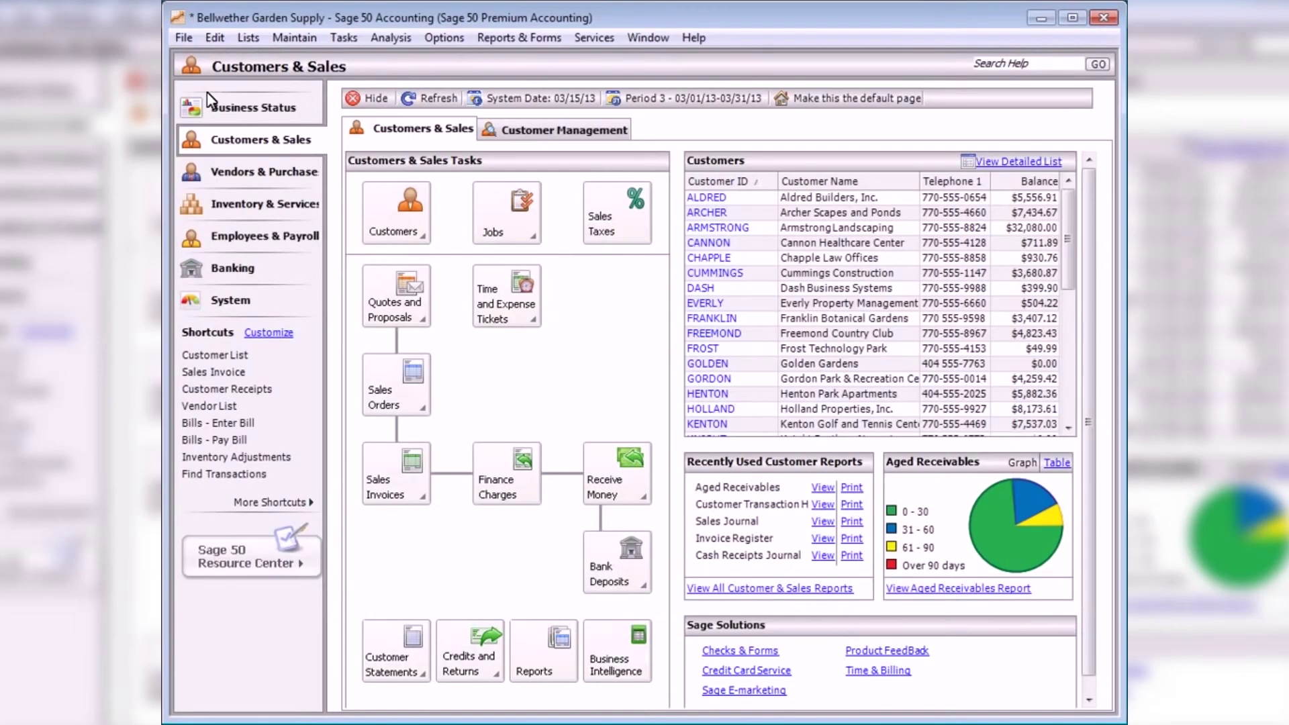
Open a blank customer receipt dated Mar 15, 2013 with payment method Check.
{"action": "left_click", "coordinate": [614, 479]}
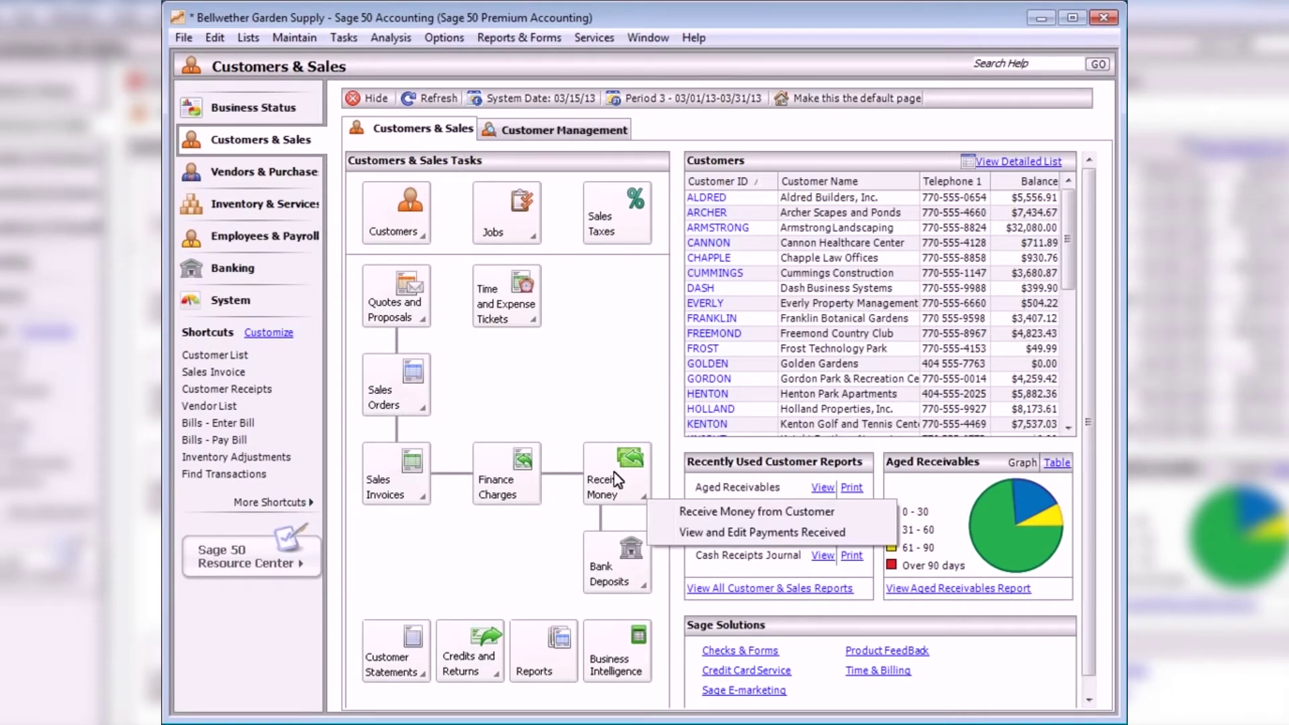
{"action": "left_click", "coordinate": [764, 514]}
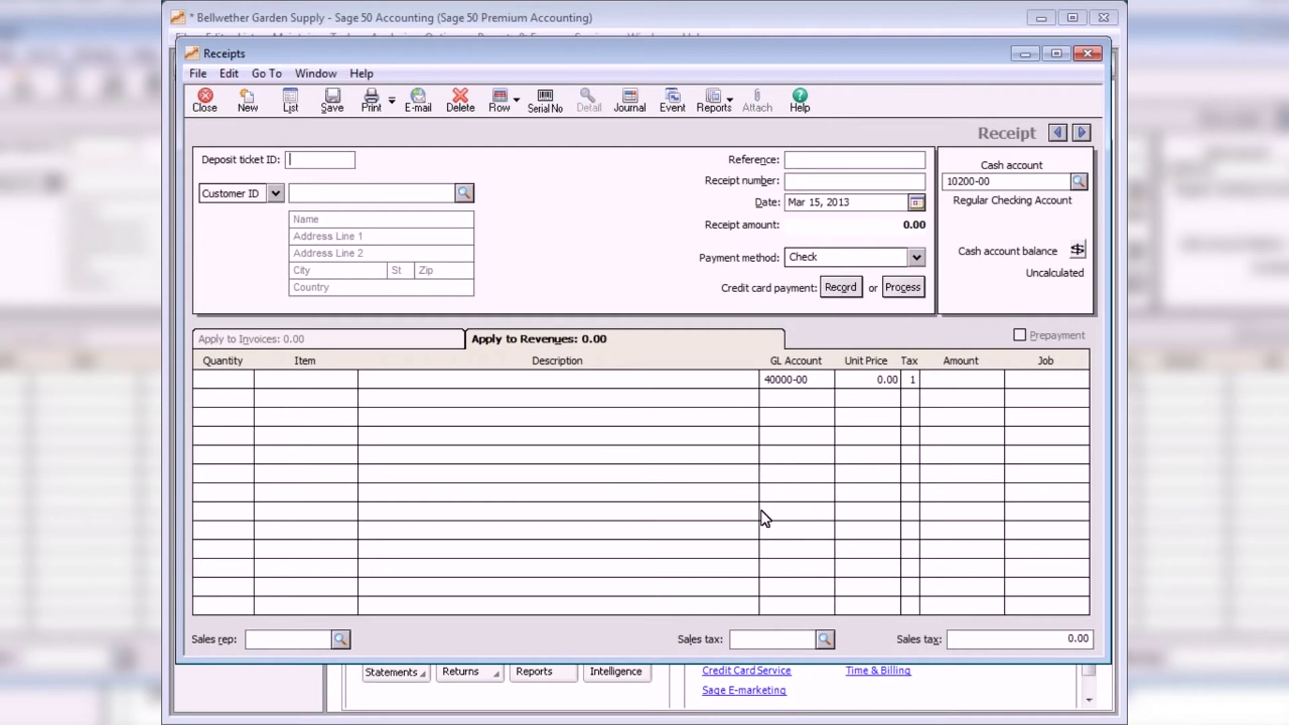
Choose Golden Gardens as the paying customer on the receipt.
{"action": "left_click", "coordinate": [464, 193]}
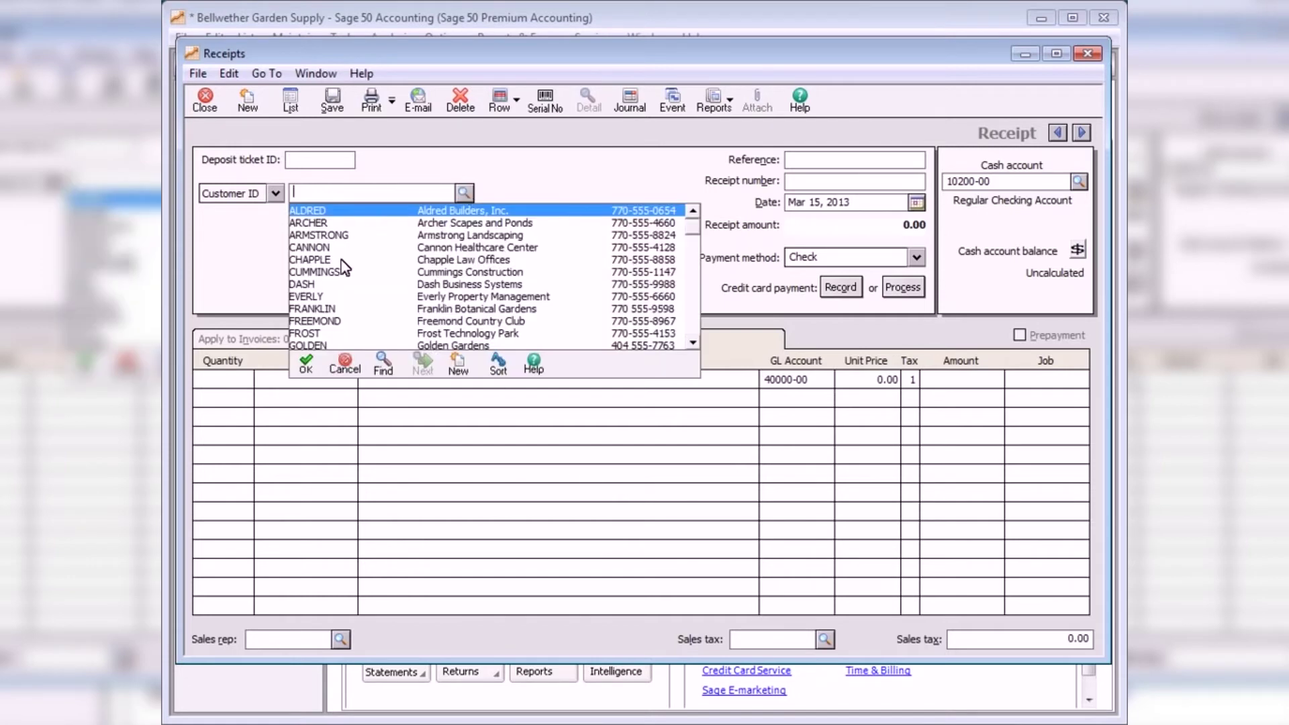
{"action": "double_click", "coordinate": [328, 345]}
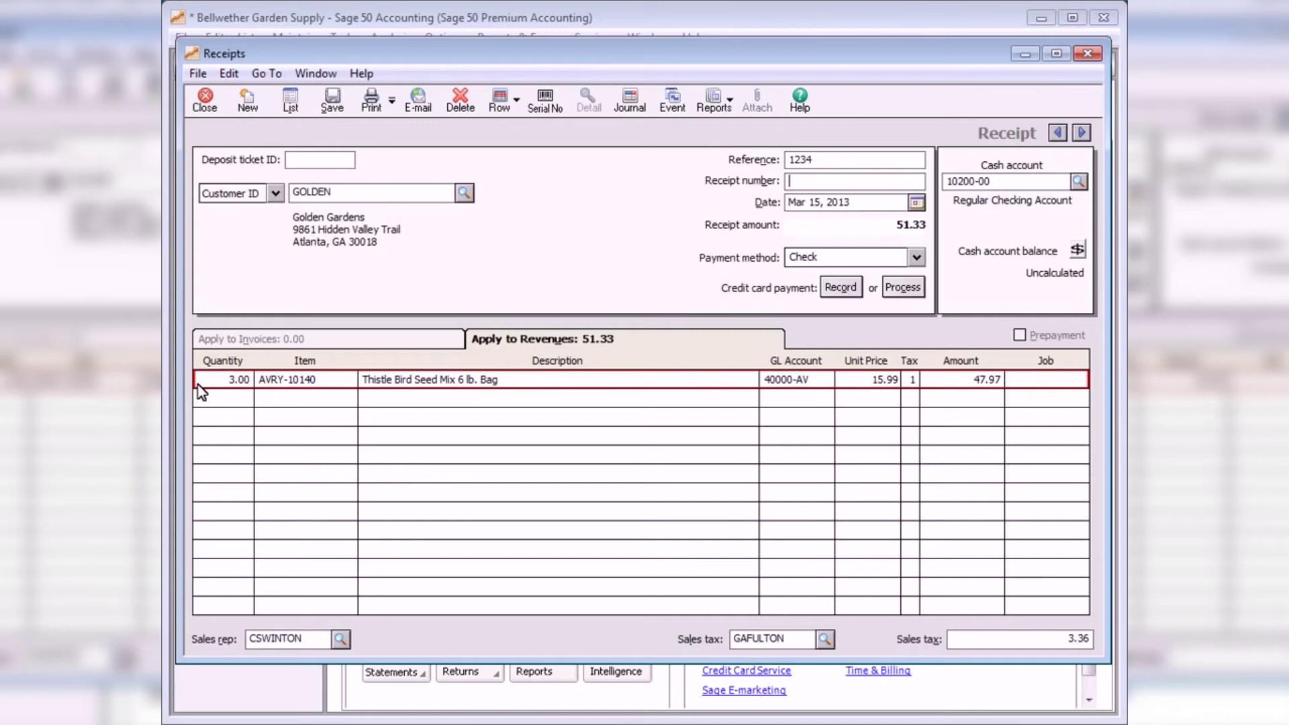
Save the Golden Gardens receipt, then pay Archer's invoices 10209, 10329 and 10317.
{"action": "left_click", "coordinate": [333, 101]}
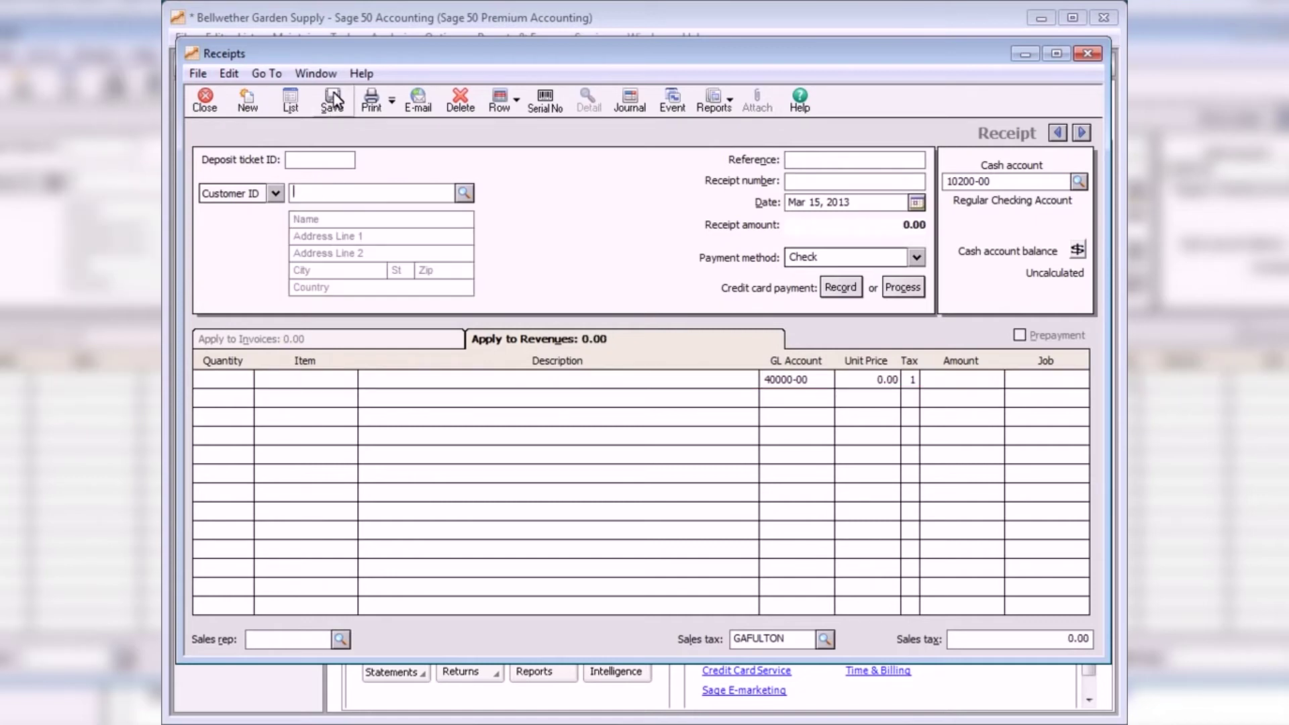
{"action": "left_click", "coordinate": [463, 192]}
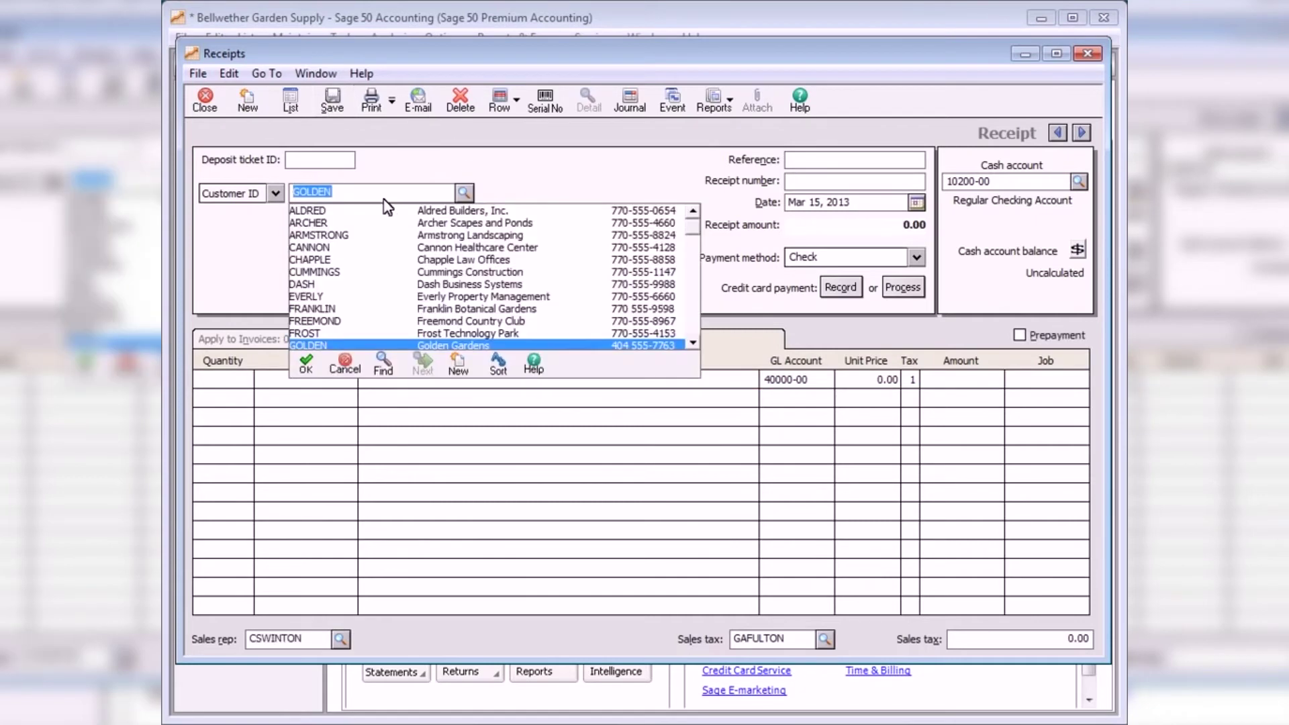
{"action": "double_click", "coordinate": [330, 223]}
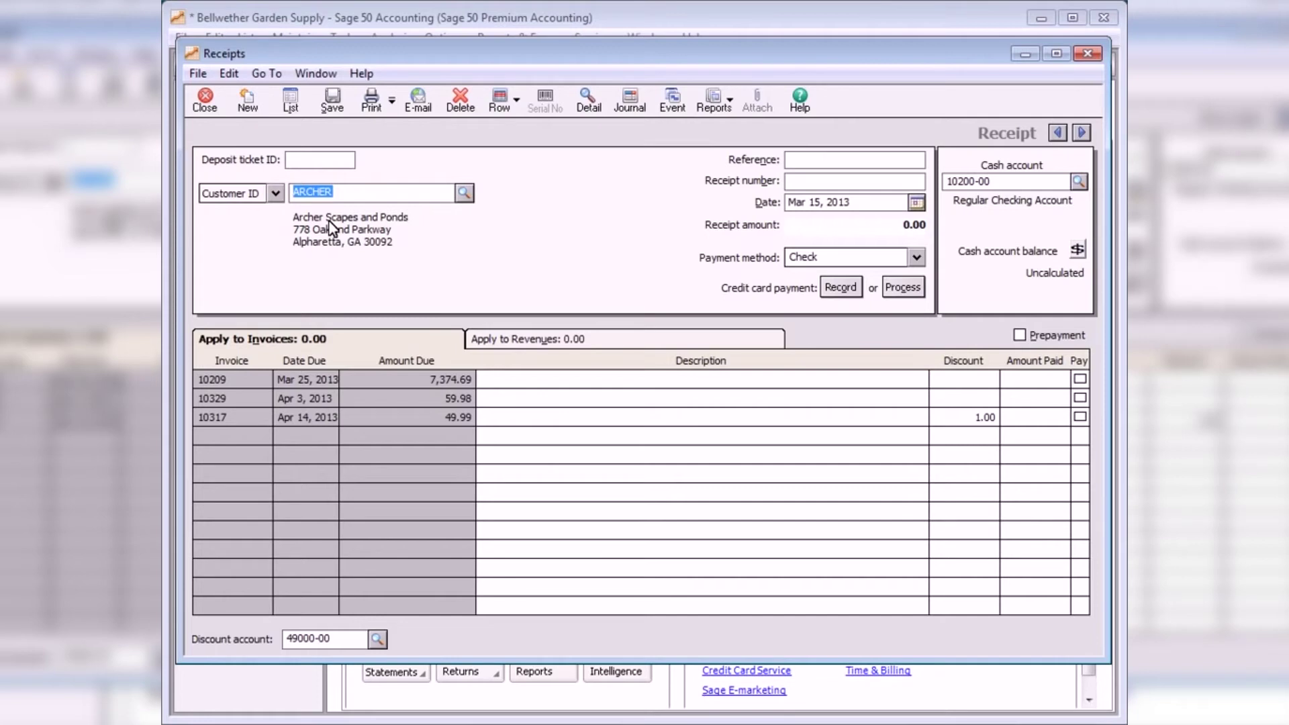
{"action": "left_click", "coordinate": [1080, 379]}
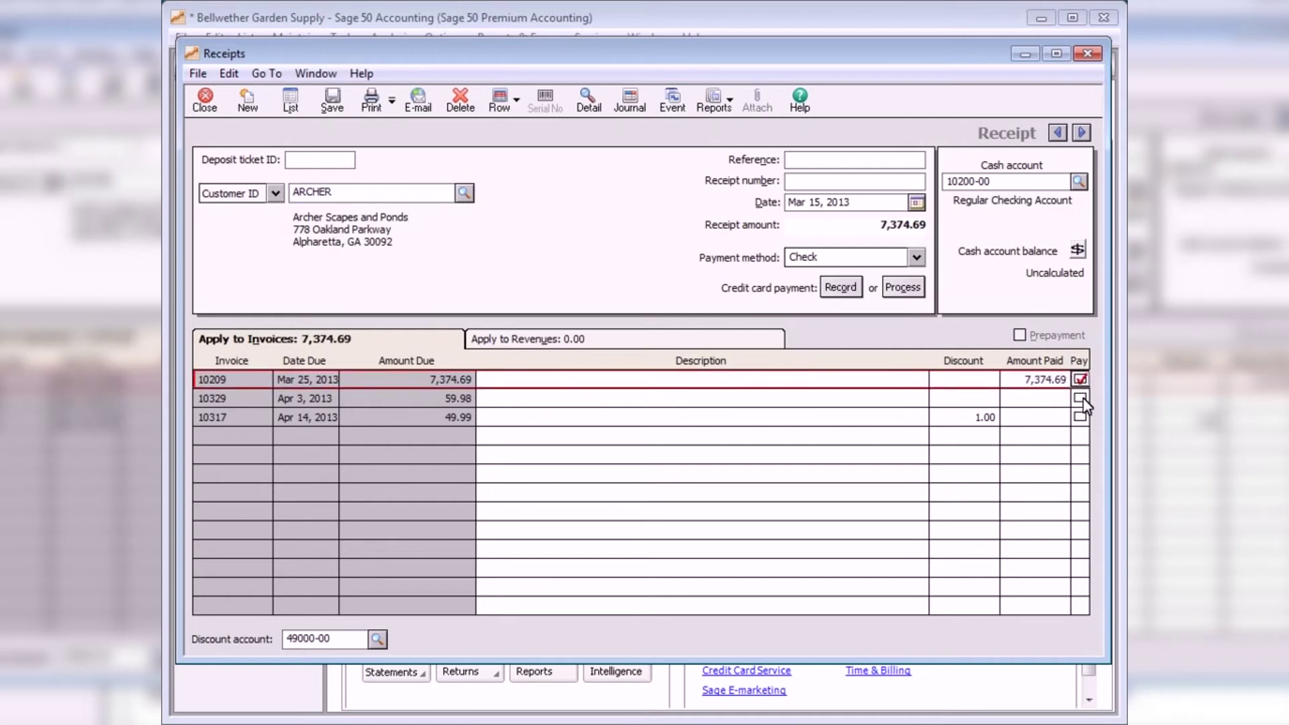
{"action": "left_click", "coordinate": [1079, 398]}
{"action": "left_click", "coordinate": [1080, 417]}
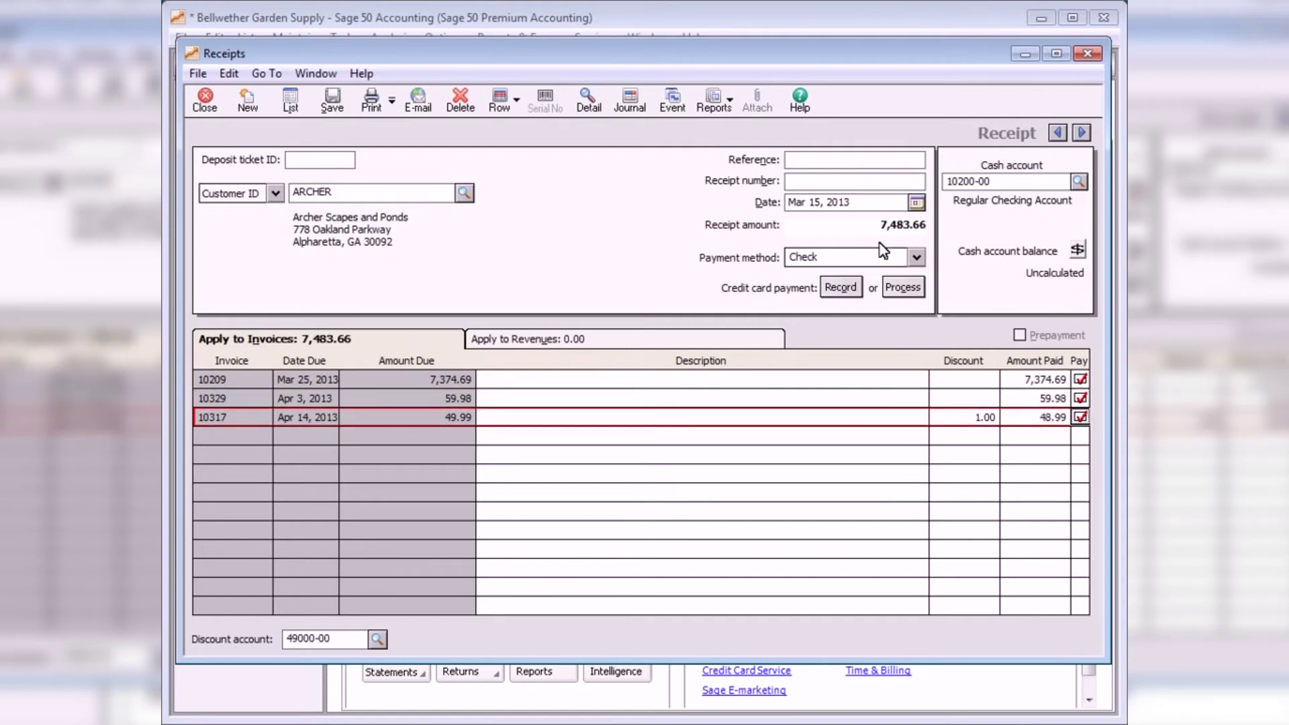
Enter reference 5642, leave the credit card details unchanged, and save the 7,483.66 receipt.
{"action": "left_click", "coordinate": [876, 162]}
{"action": "type", "text": "5642"}
{"action": "key", "text": "Tab"}
{"action": "left_click", "coordinate": [841, 287]}
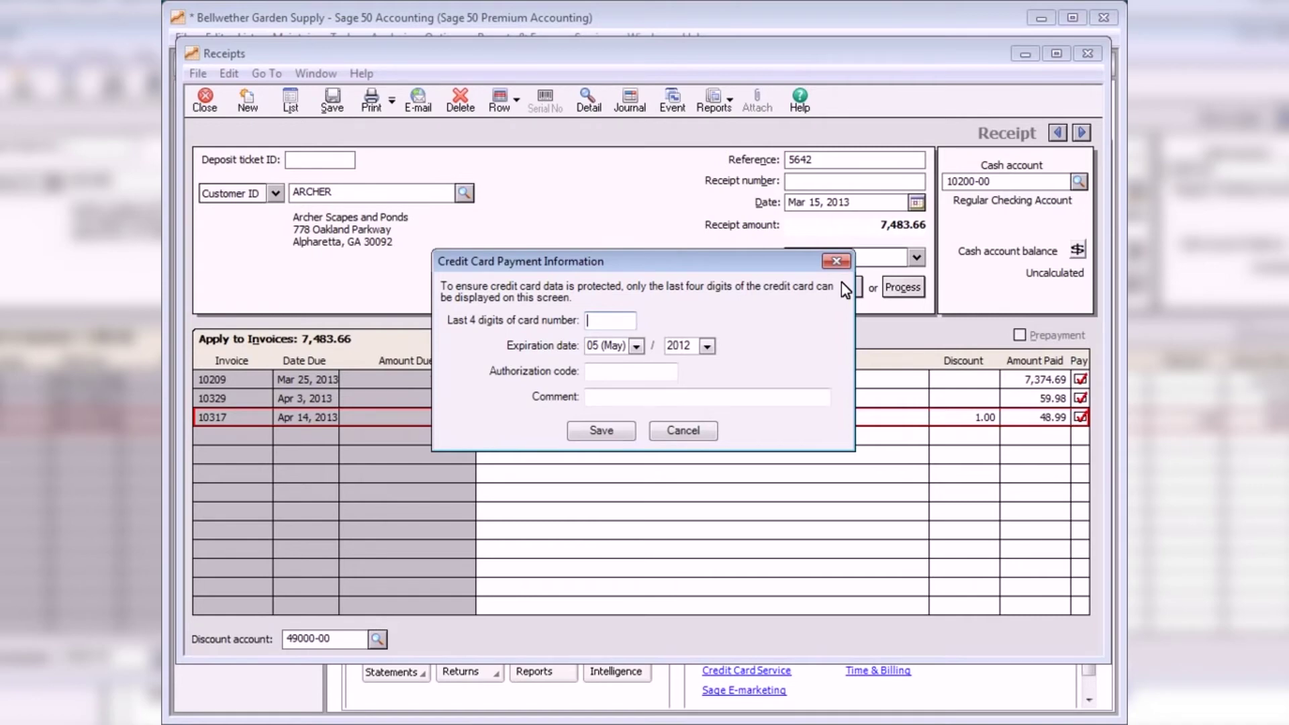
{"action": "left_click", "coordinate": [702, 433]}
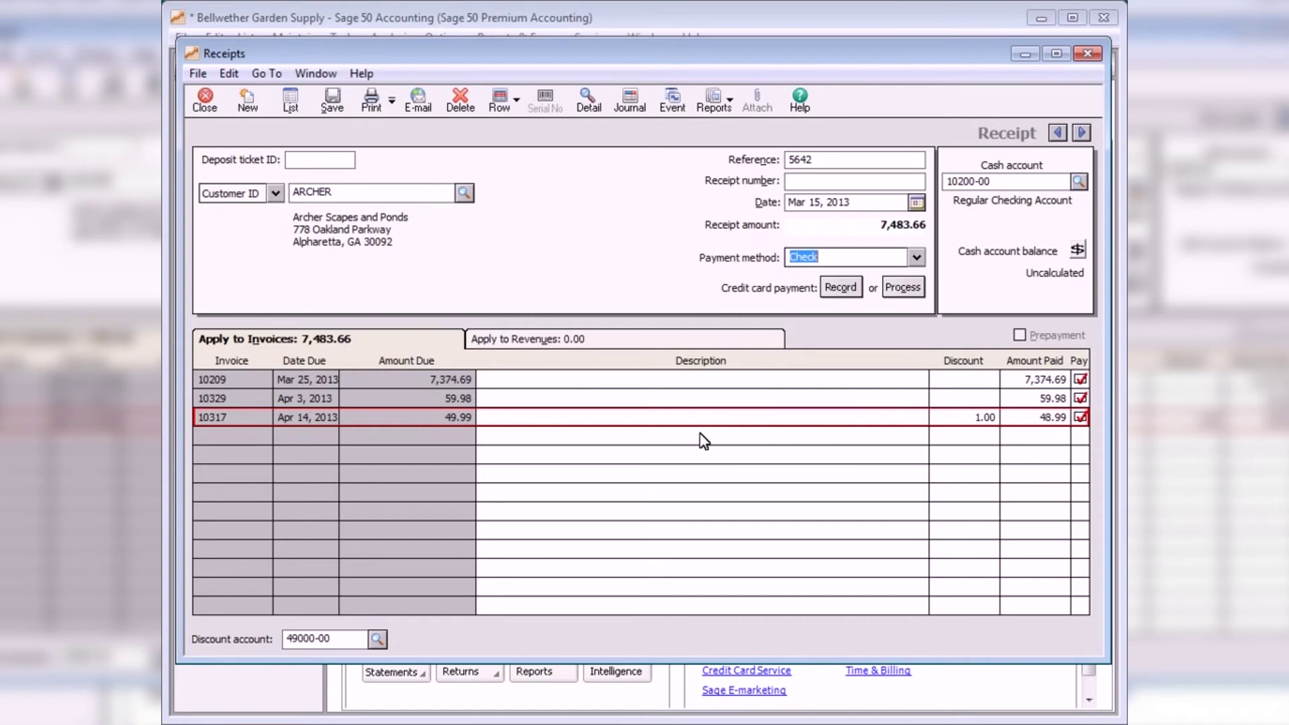
{"action": "left_click", "coordinate": [332, 102]}
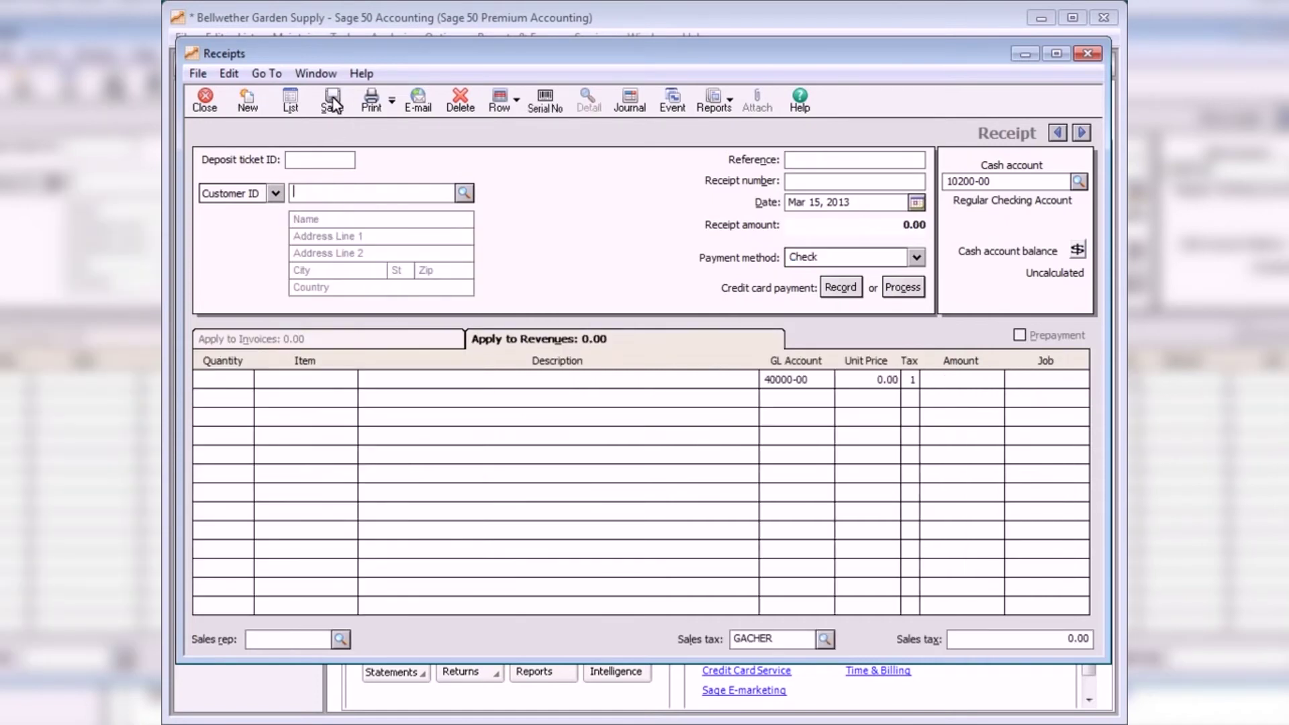
Review the Aged Receivables report as of Mar 31, 2013, showing ARCHER owing 5,885.16.
{"action": "left_click", "coordinate": [206, 101]}
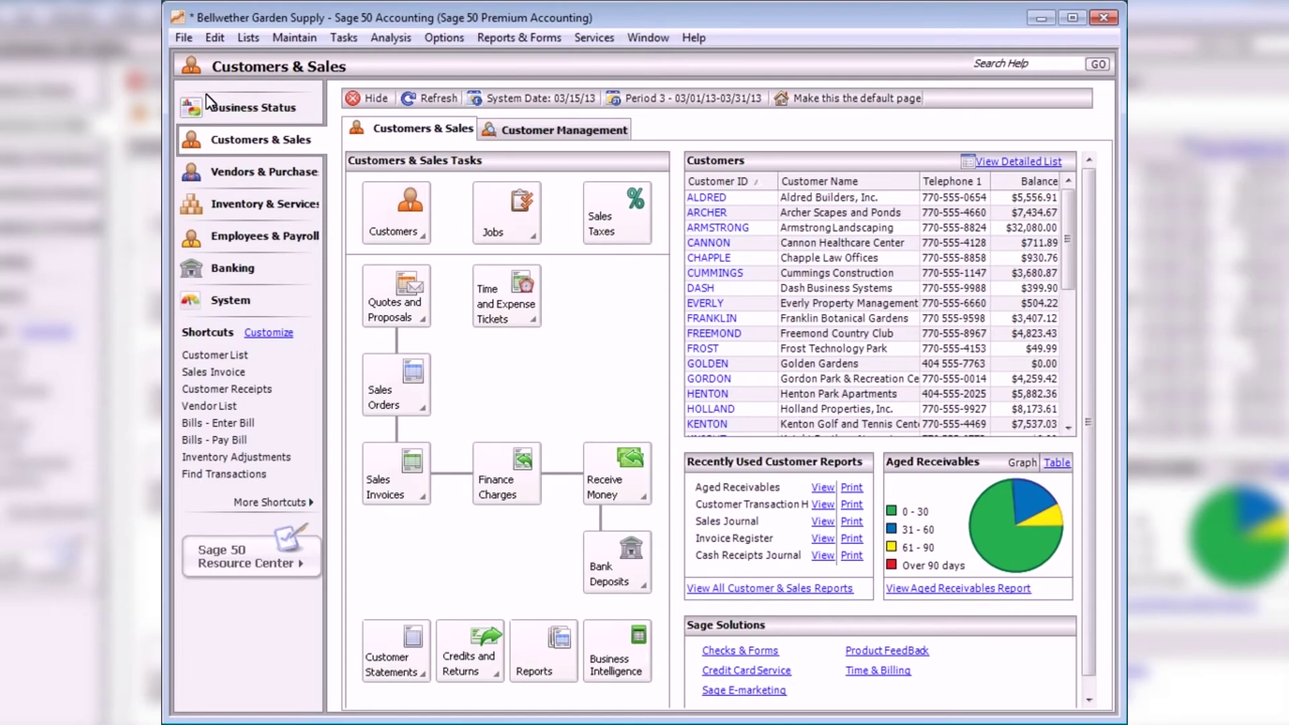
{"action": "left_click", "coordinate": [755, 588]}
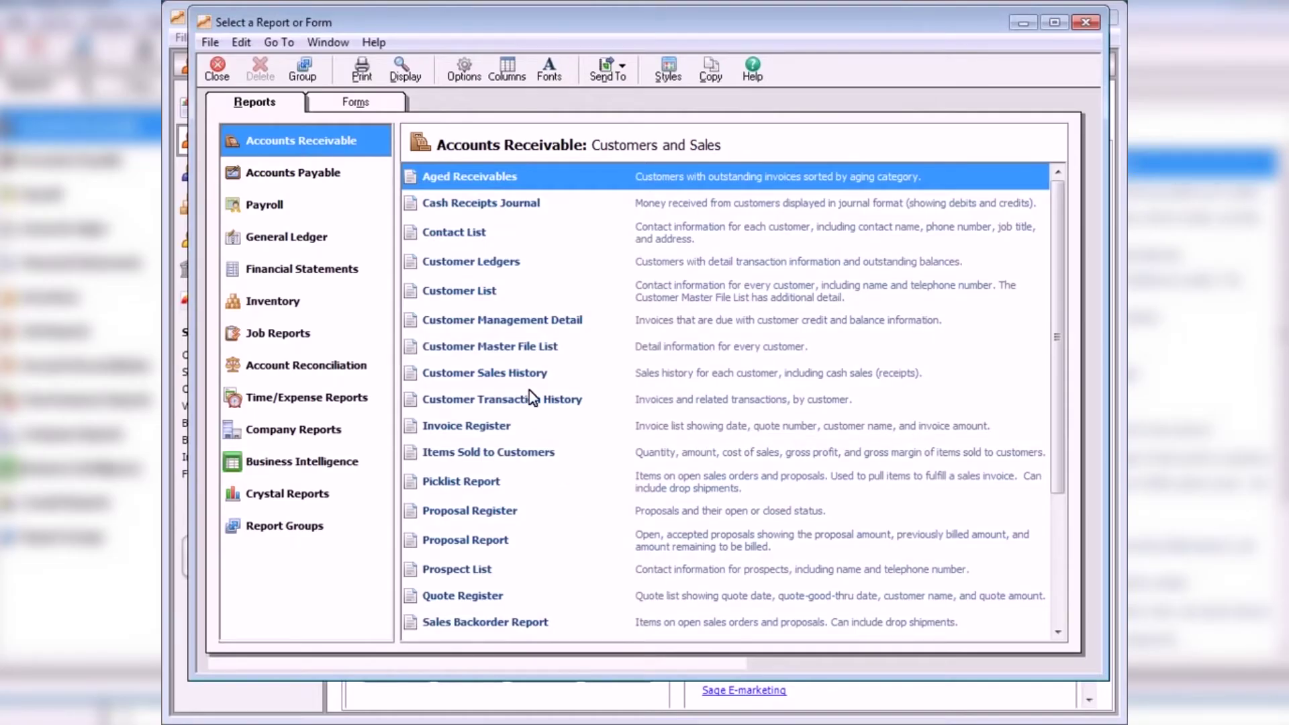
{"action": "double_click", "coordinate": [508, 177]}
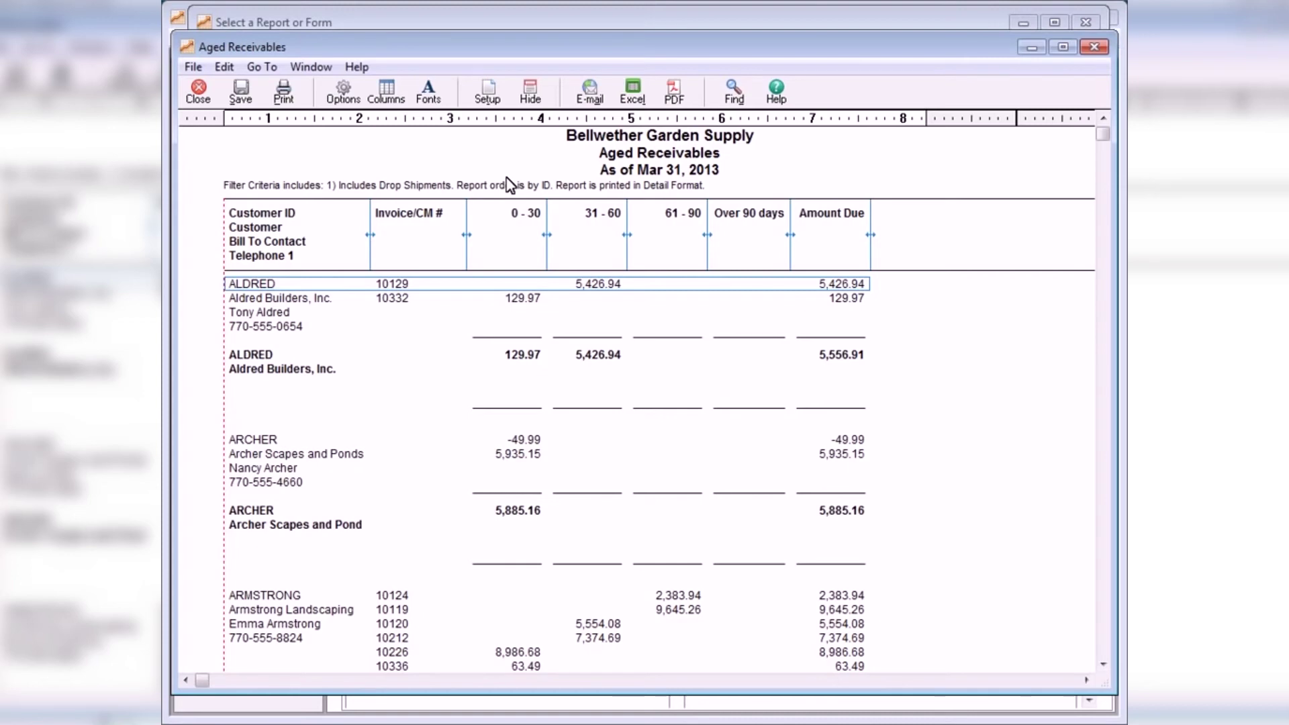
{"action": "left_click", "coordinate": [198, 91]}
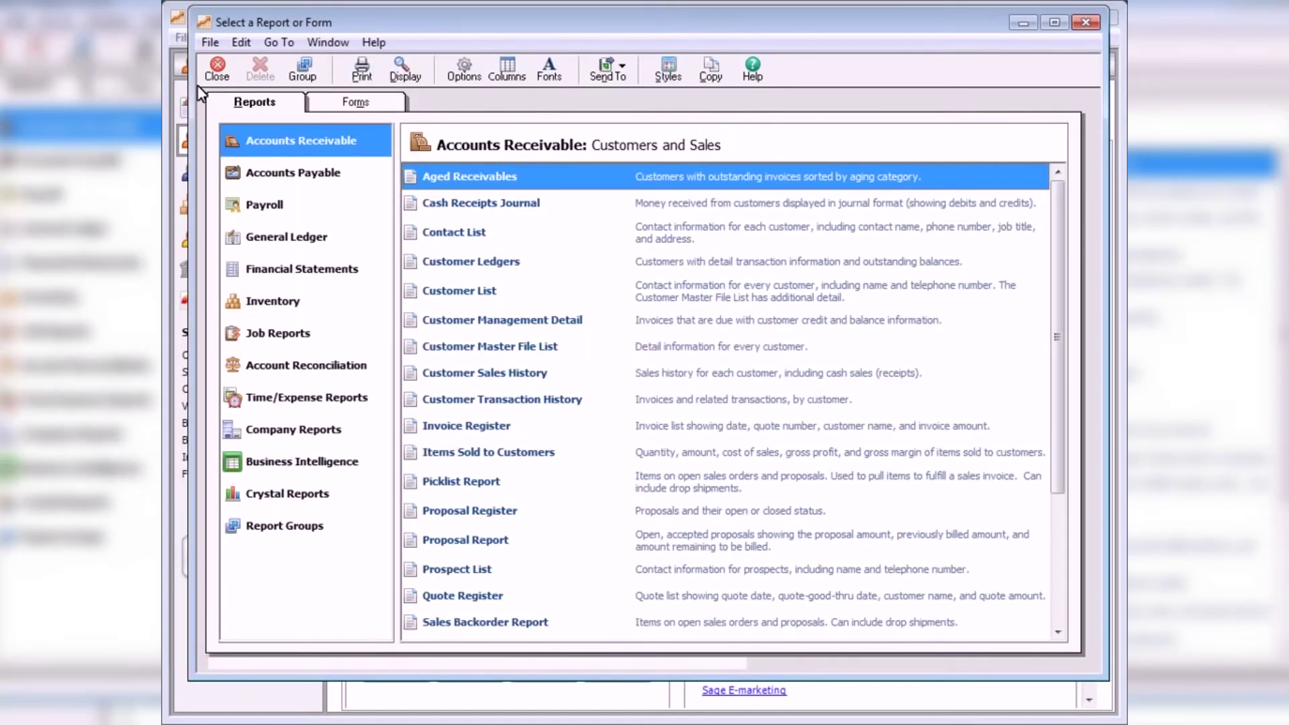
{"action": "double_click", "coordinate": [450, 203]}
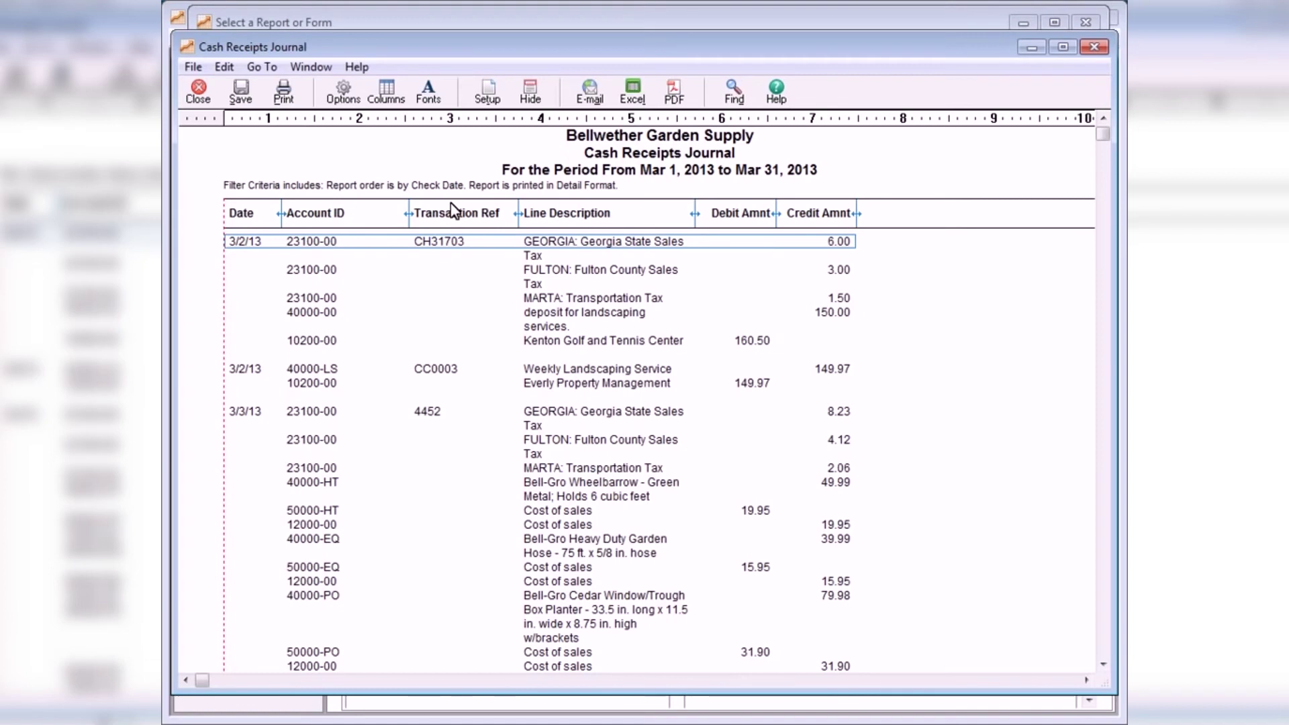
View the Customer List report of customer IDs, bill-to contacts and phone numbers.
{"action": "left_click", "coordinate": [199, 92]}
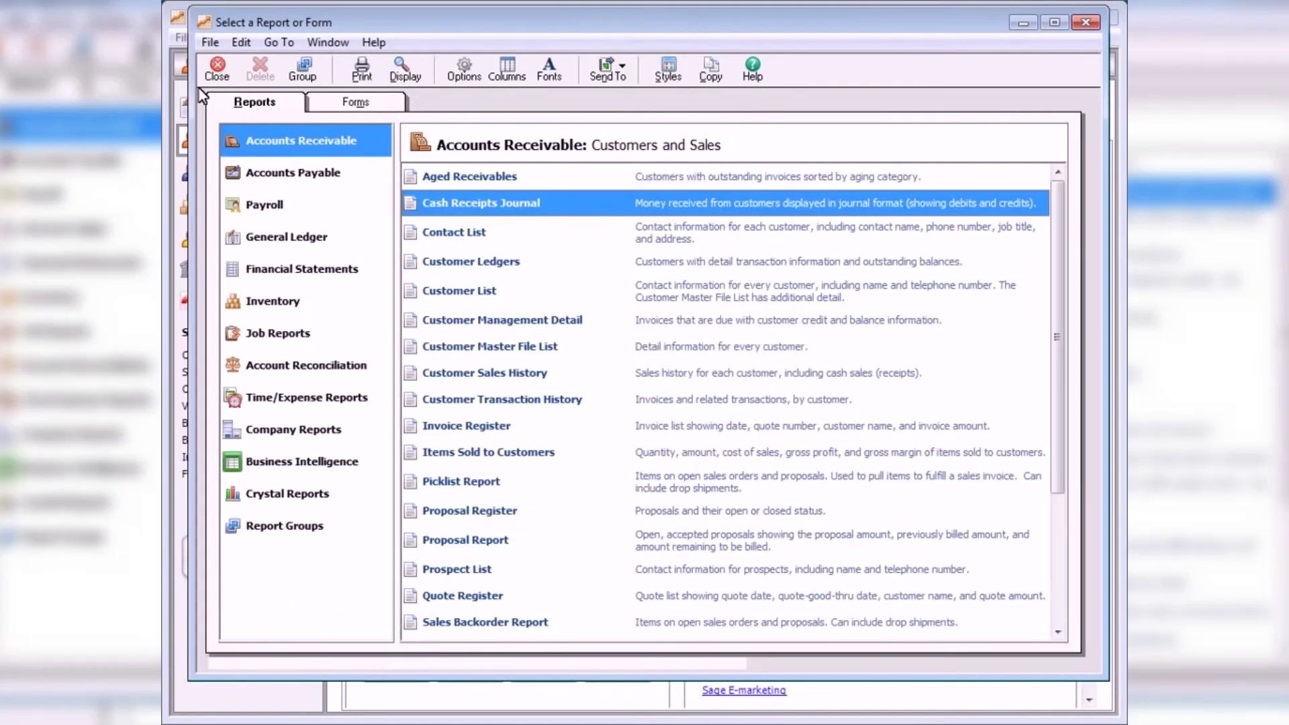
{"action": "double_click", "coordinate": [460, 293]}
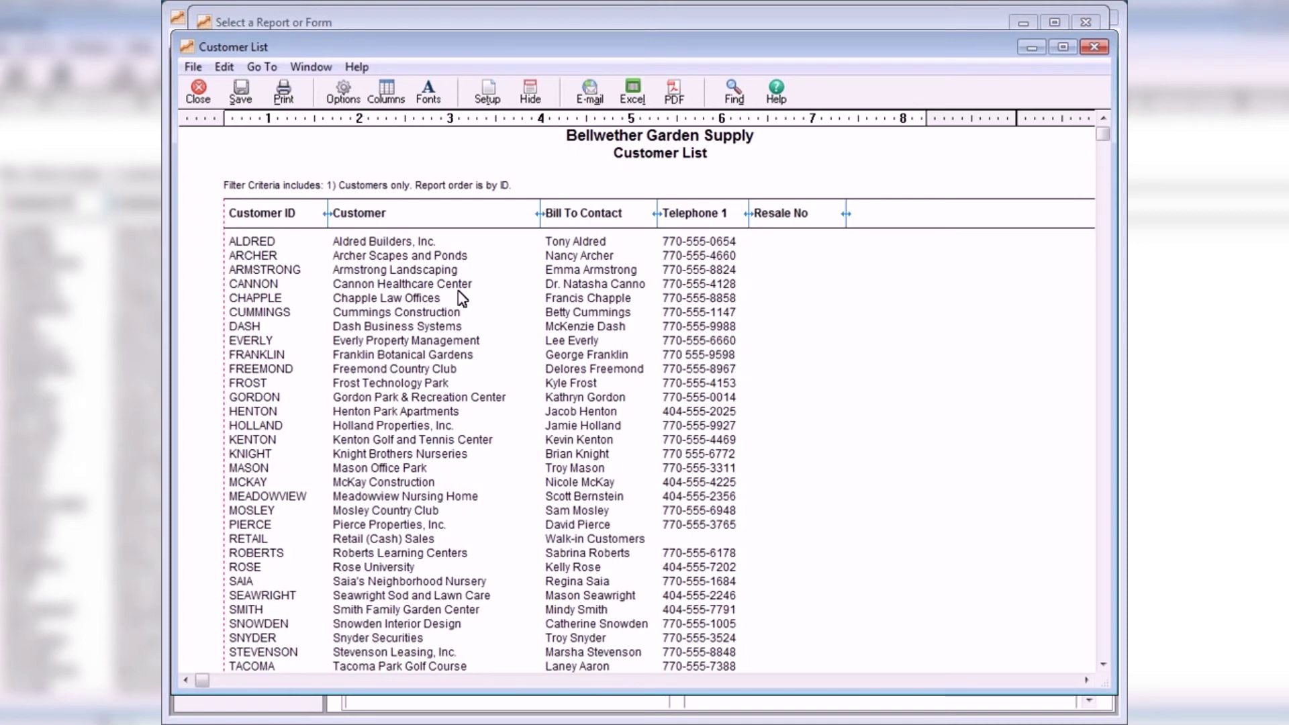
{"action": "left_click", "coordinate": [199, 91]}
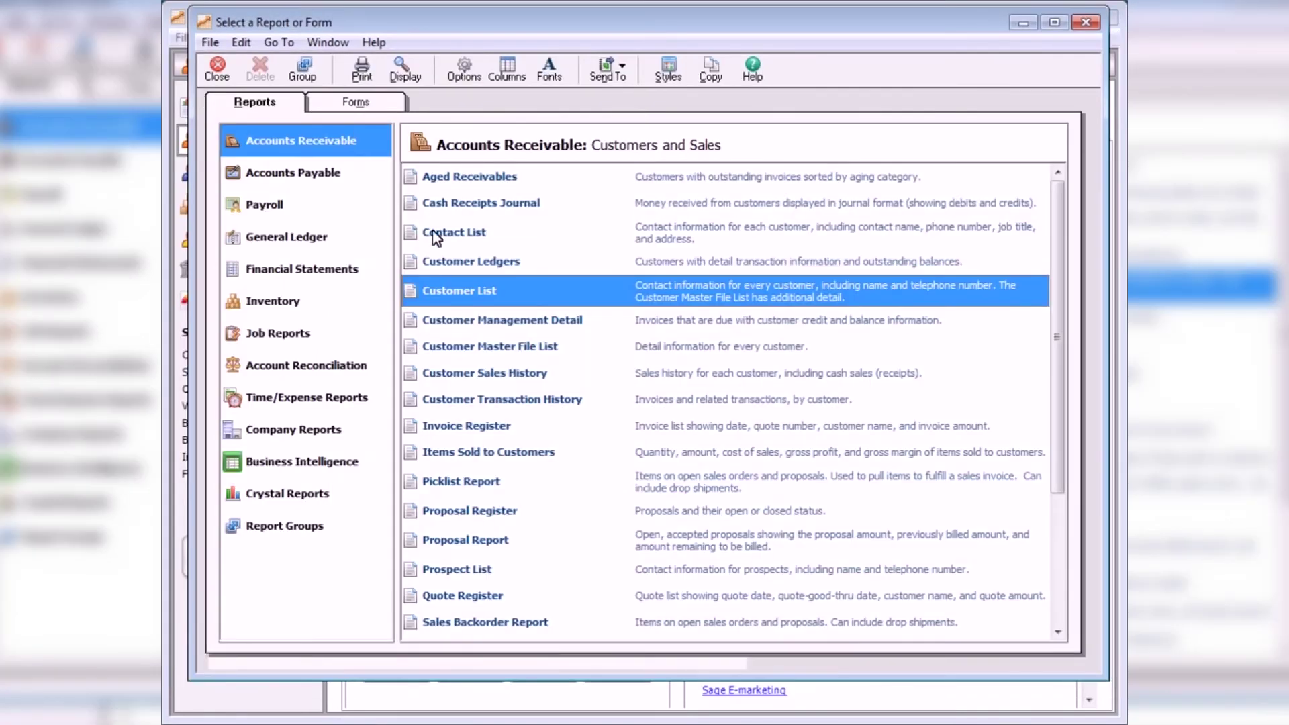
{"action": "double_click", "coordinate": [468, 426]}
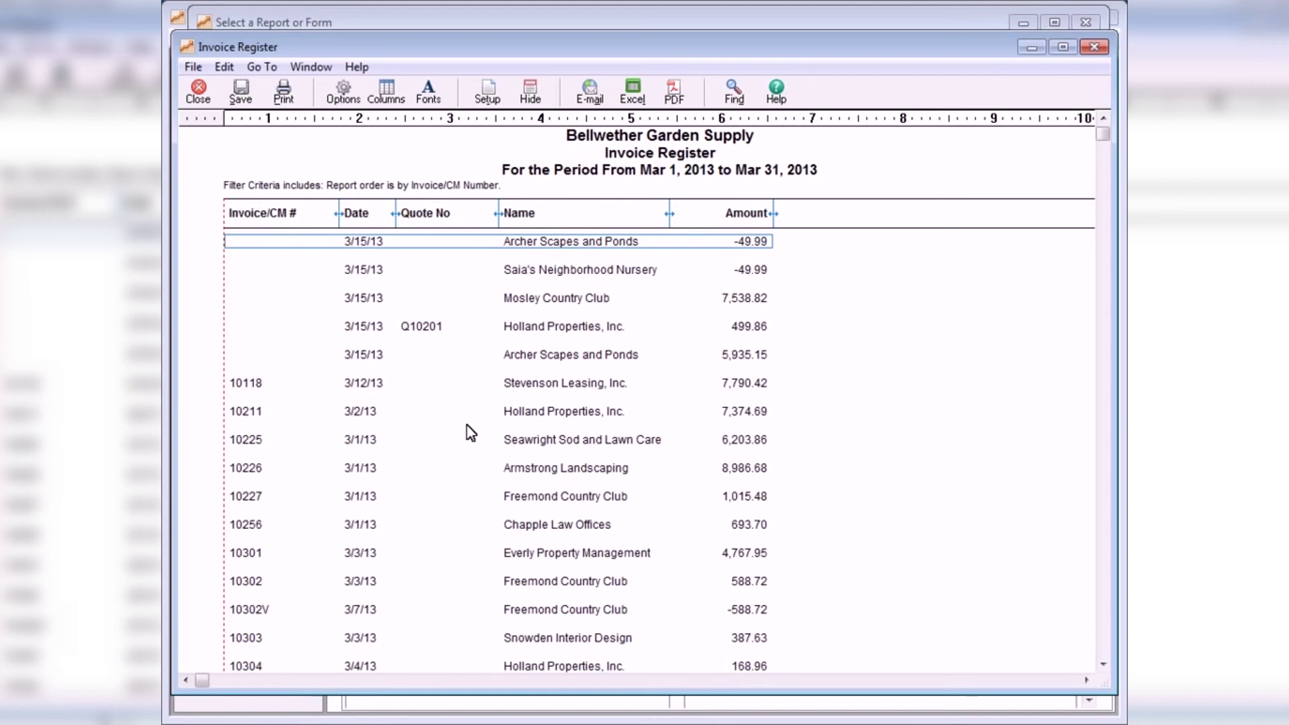
{"action": "left_click", "coordinate": [198, 91]}
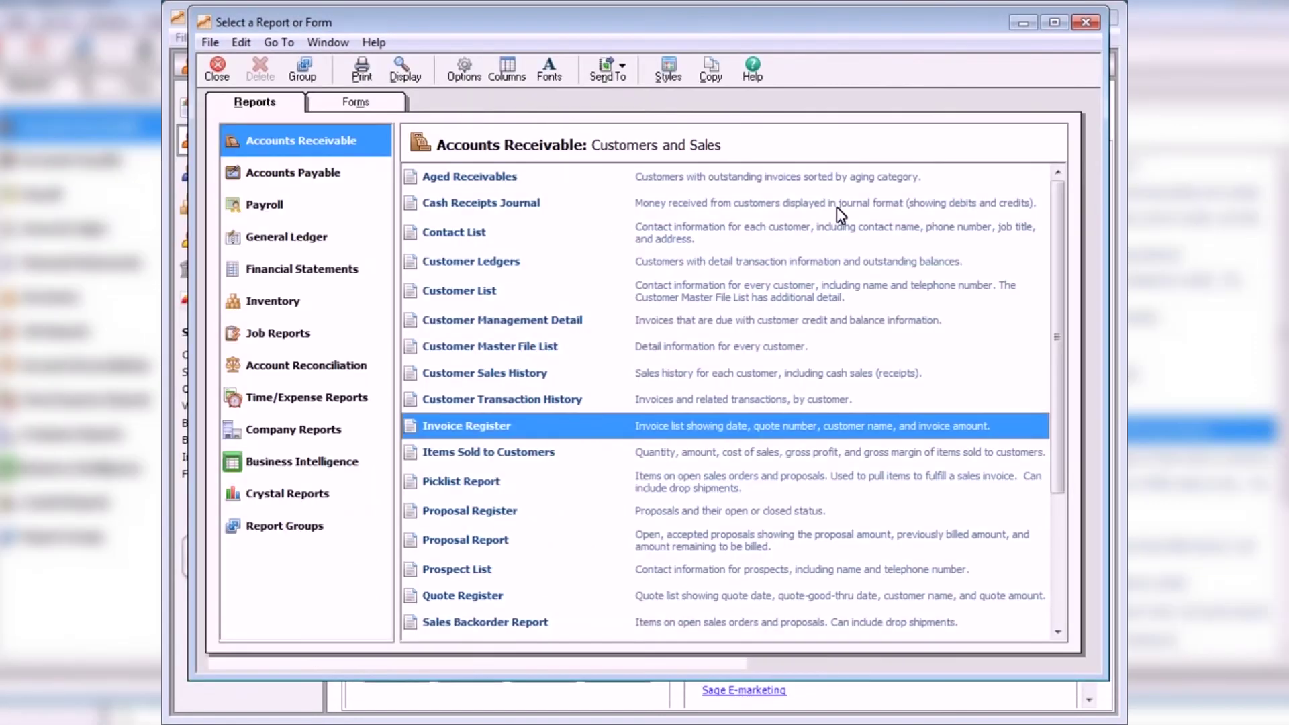
{"action": "key", "text": "s"}
{"action": "key", "text": "s"}
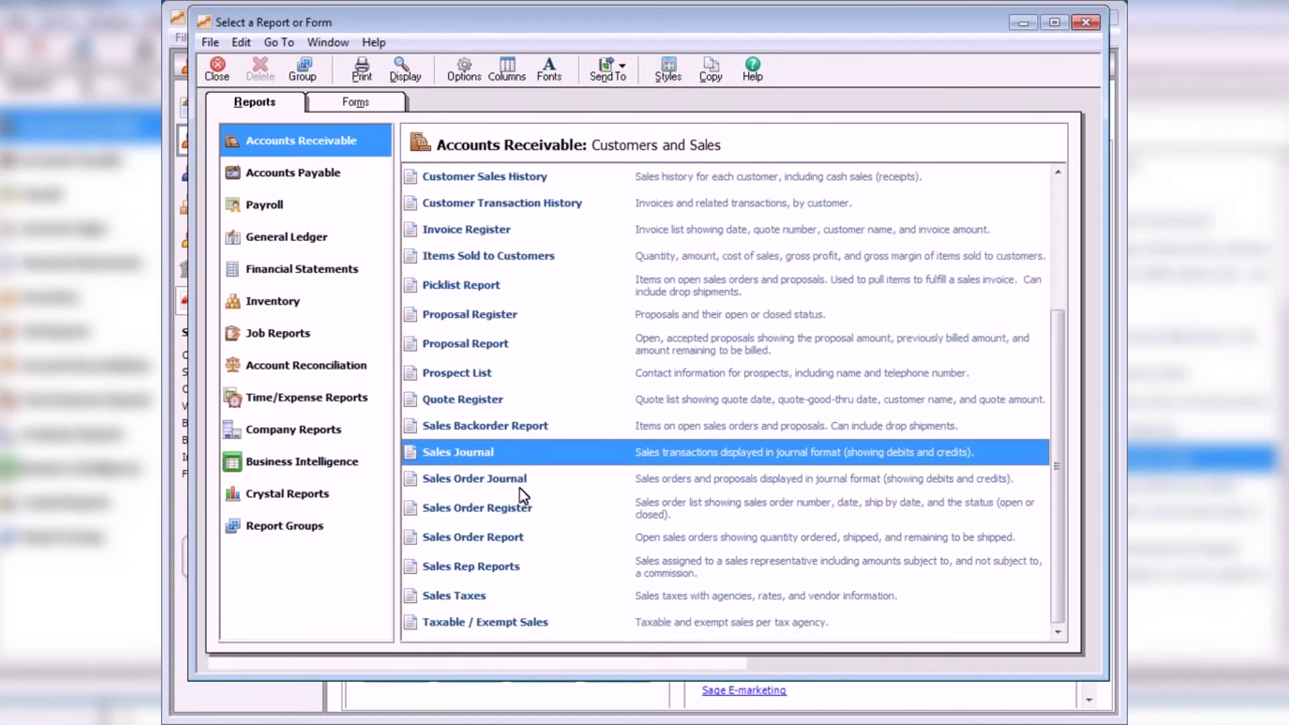
{"action": "double_click", "coordinate": [506, 454]}
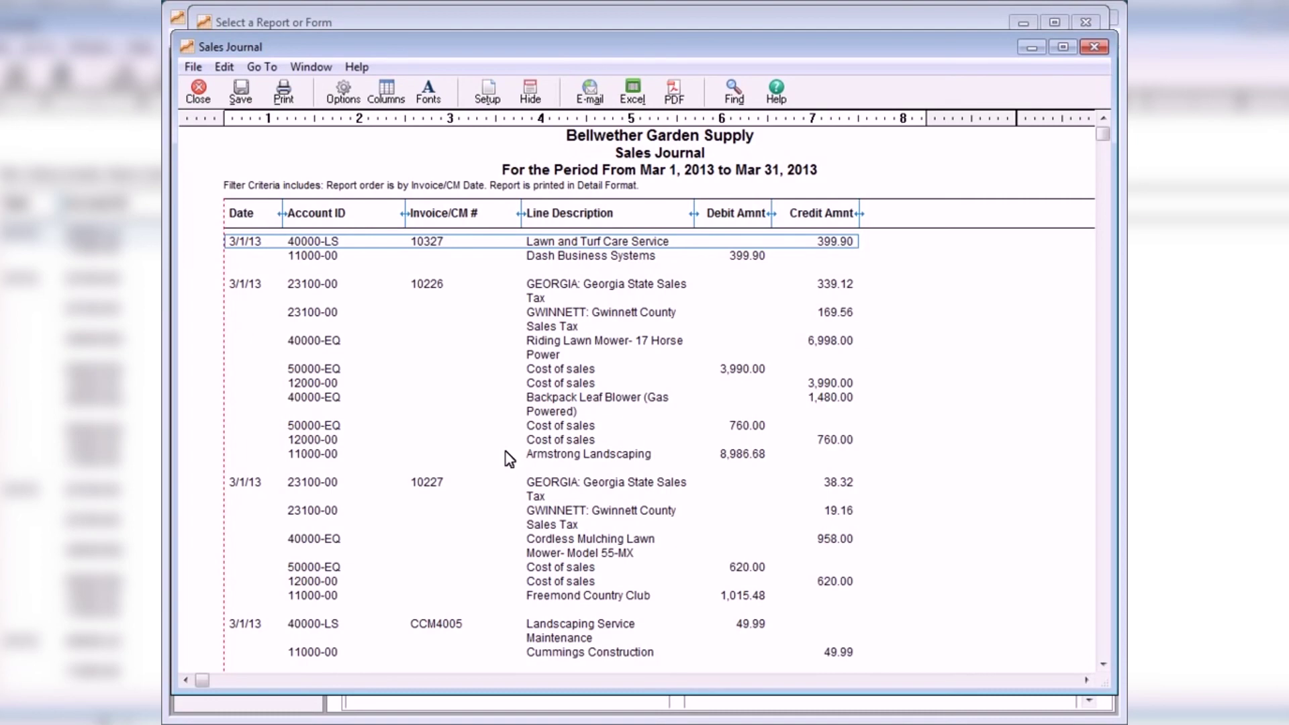
Open the Bellwether Service Invoice from the Forms list in the form designer.
{"action": "left_click", "coordinate": [200, 91]}
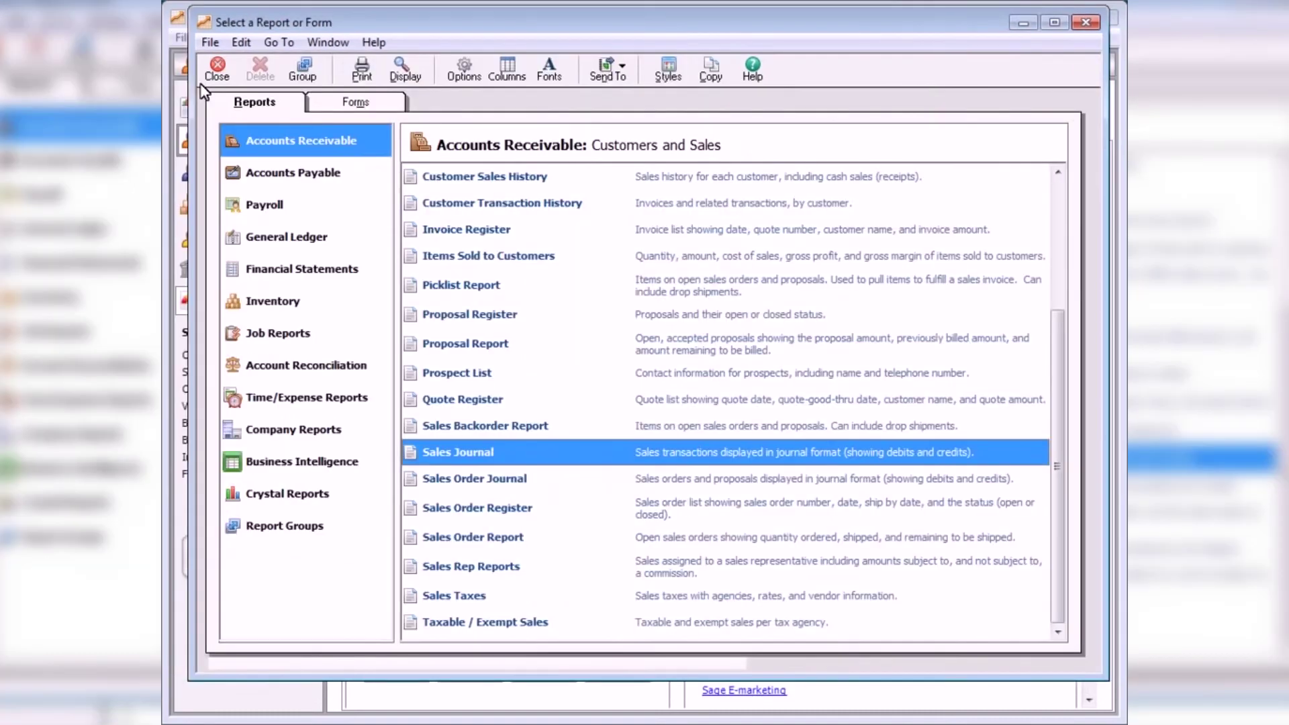
{"action": "left_click", "coordinate": [358, 104]}
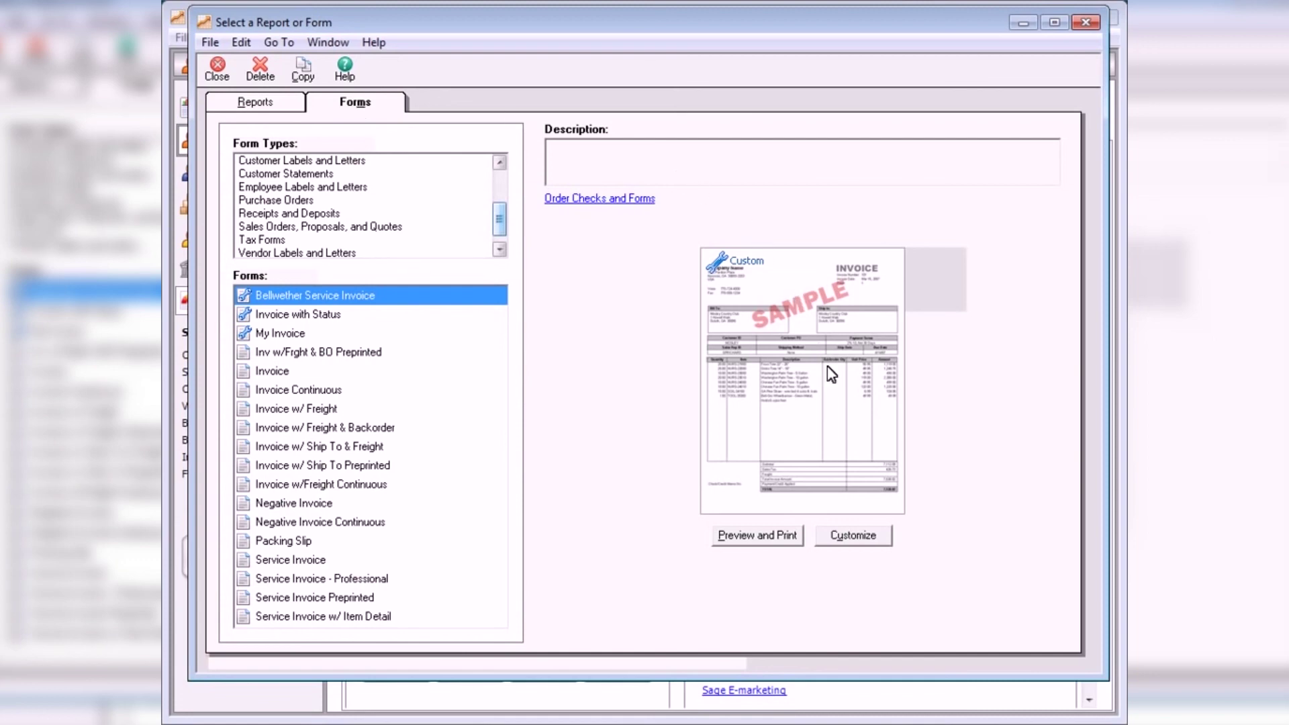
{"action": "left_click", "coordinate": [853, 536]}
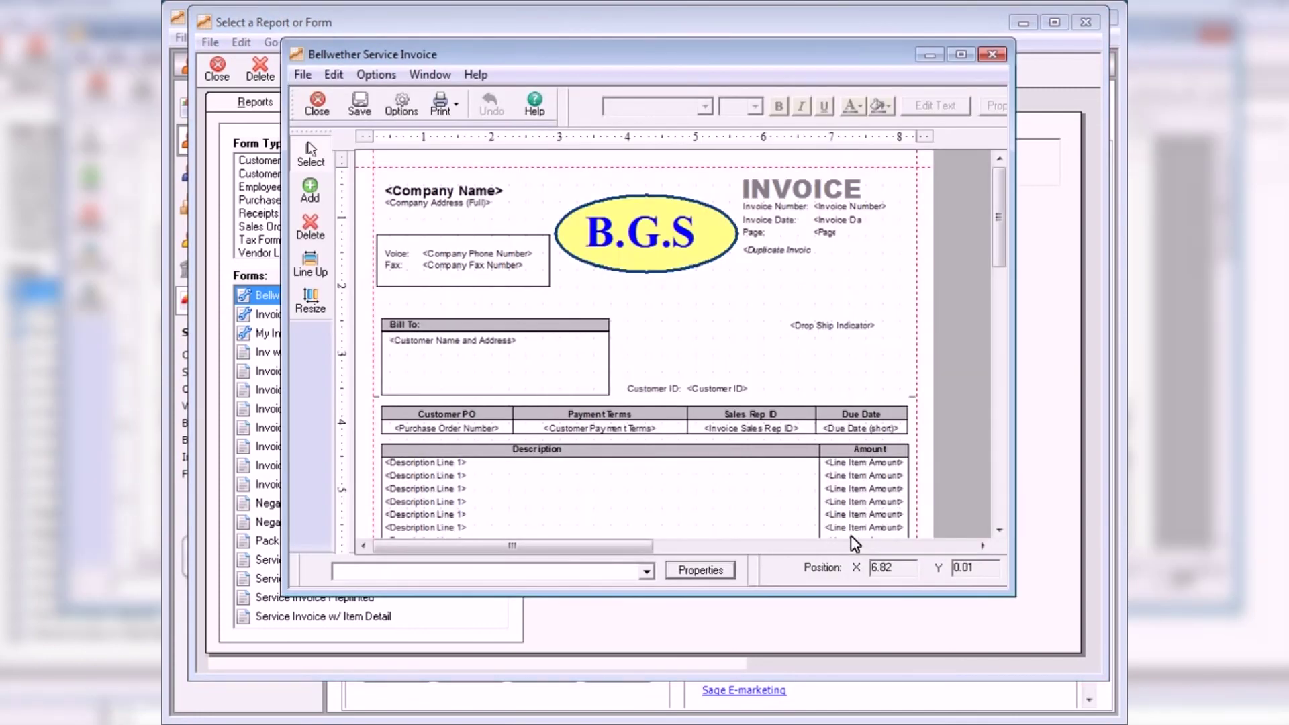